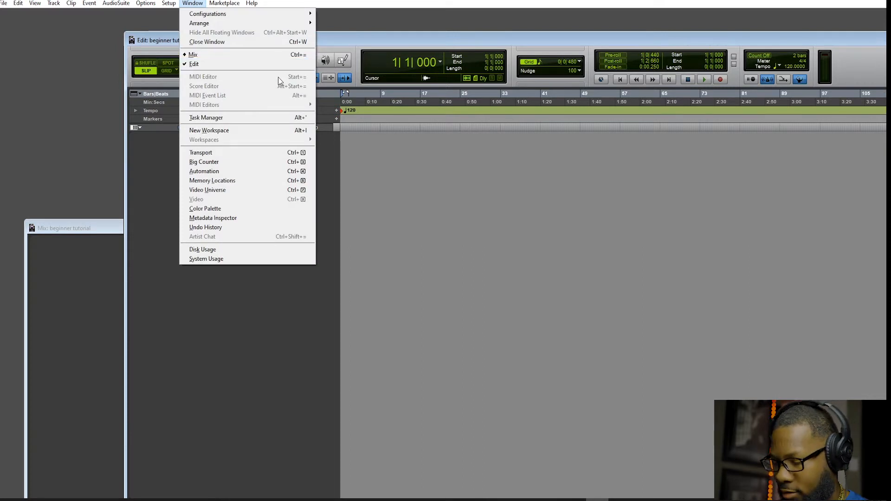
Switch back and forth between the Edit and Mix windows to compare them.
left_click(171, 39)
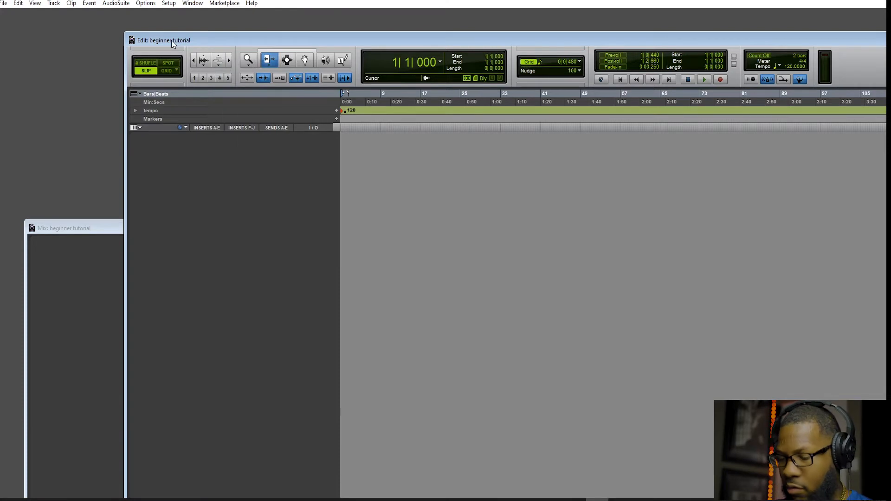
key("ctrl+equal")
key("ctrl+equal")
key("ctrl+equal")
key("ctrl+equal")
key("ctrl+equal")
key("ctrl+equal")
key("ctrl+equal")
key("ctrl+equal")
key("ctrl+equal")
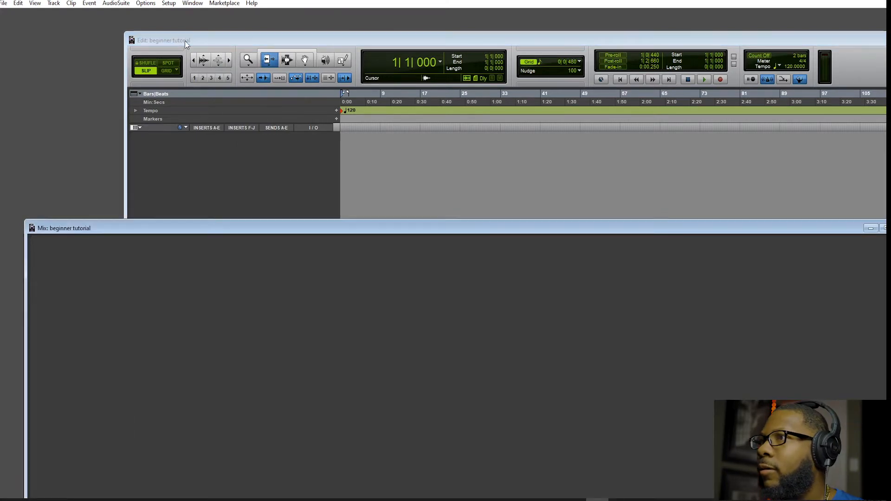
Move the Edit window toward the left side of the workspace and narrow it to uncover the Mix window behind it.
double_click(315, 44)
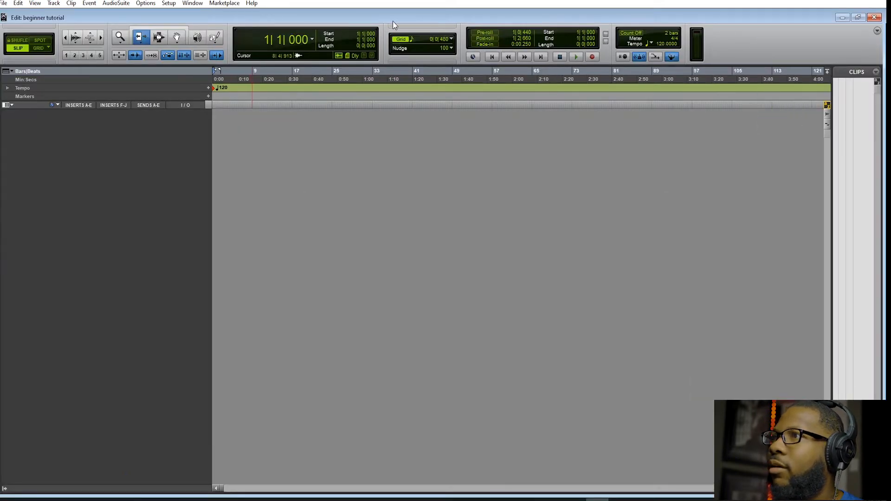
double_click(490, 18)
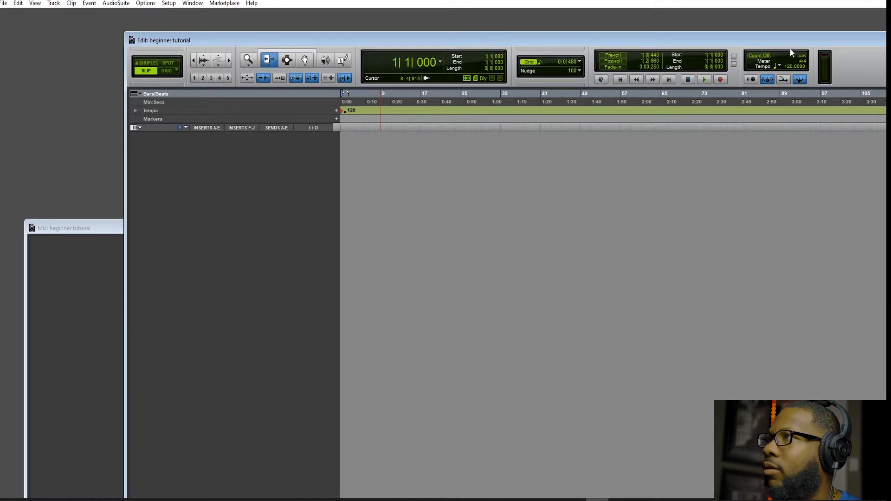
left_click_drag(789, 49, 632, 44)
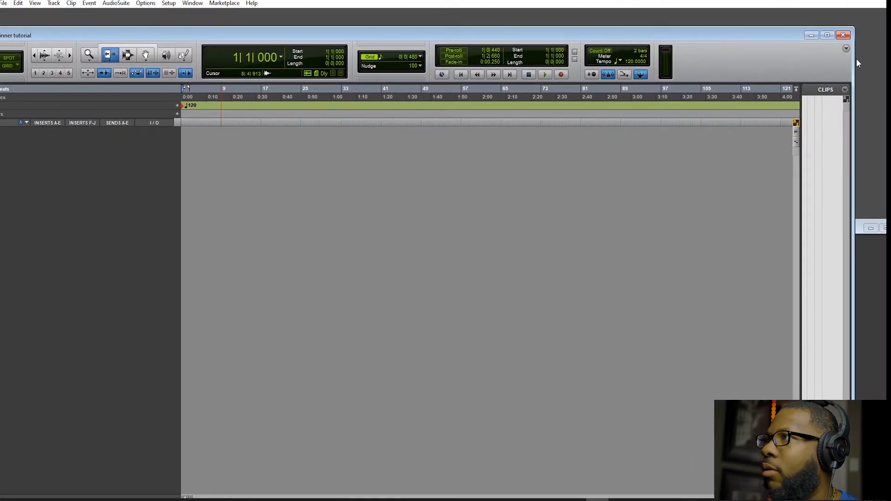
left_click_drag(856, 62, 576, 62)
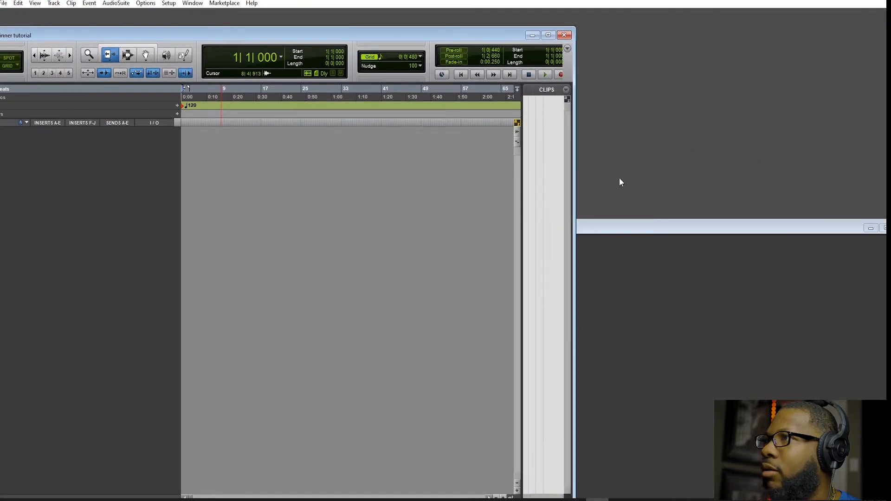
Narrow the Mix window from its left edge and move it up beside the Edit window.
left_click(618, 225)
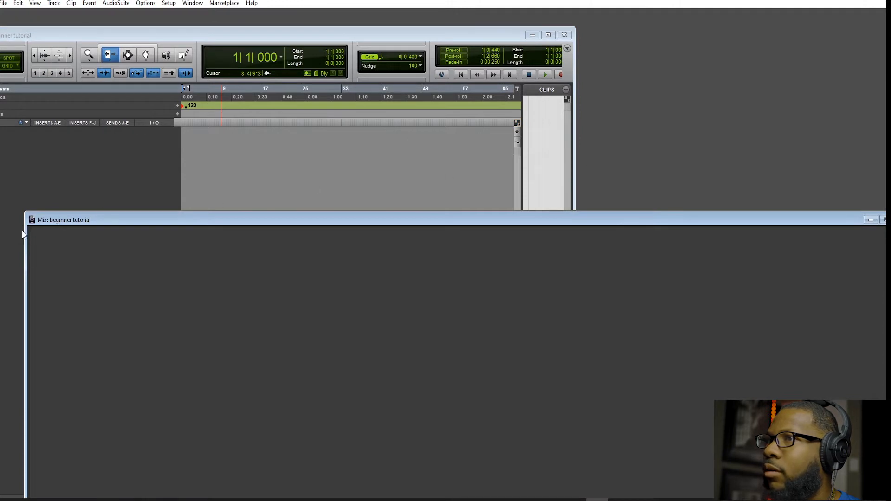
left_click_drag(23, 235, 576, 231)
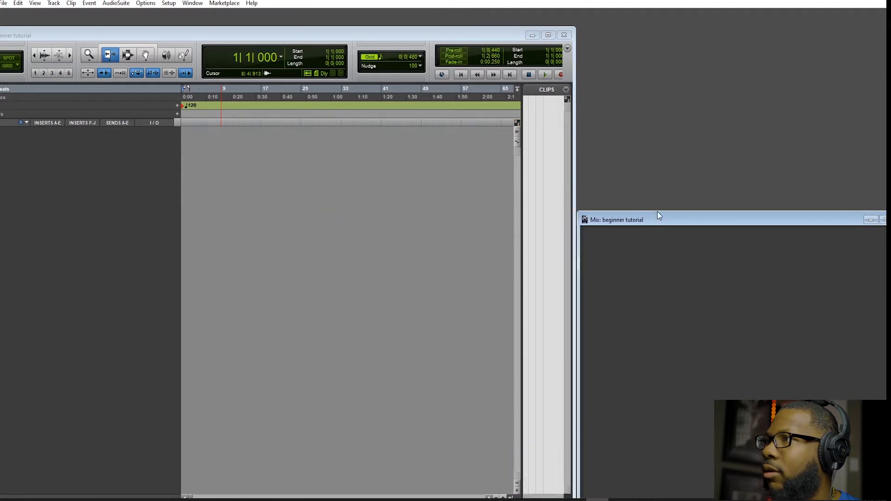
left_click_drag(657, 212, 642, 43)
Align the Edit and Mix windows along the top and resize the Edit window so both sit side by side without overlapping.
left_click_drag(500, 36, 527, 20)
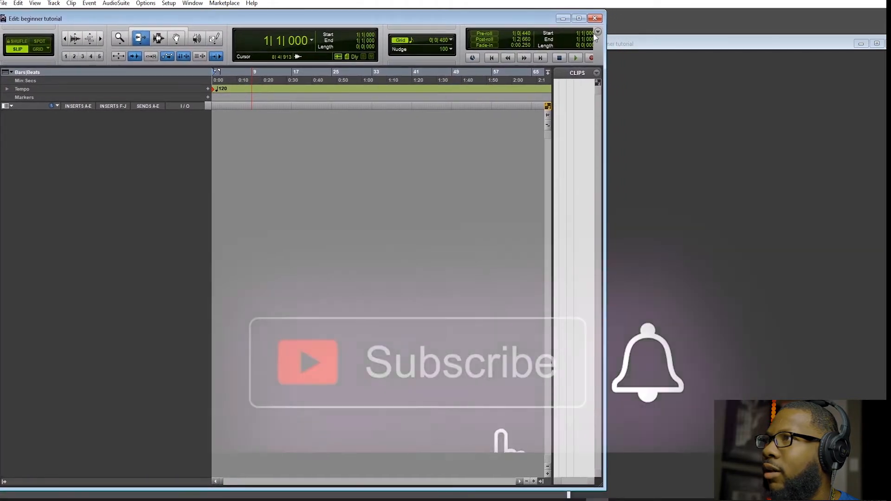
left_click_drag(604, 36, 533, 37)
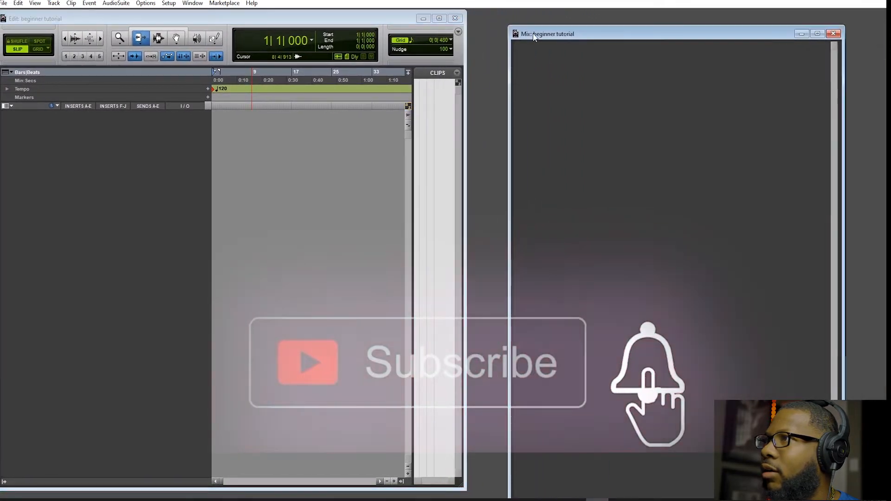
double_click(533, 35)
double_click(175, 19)
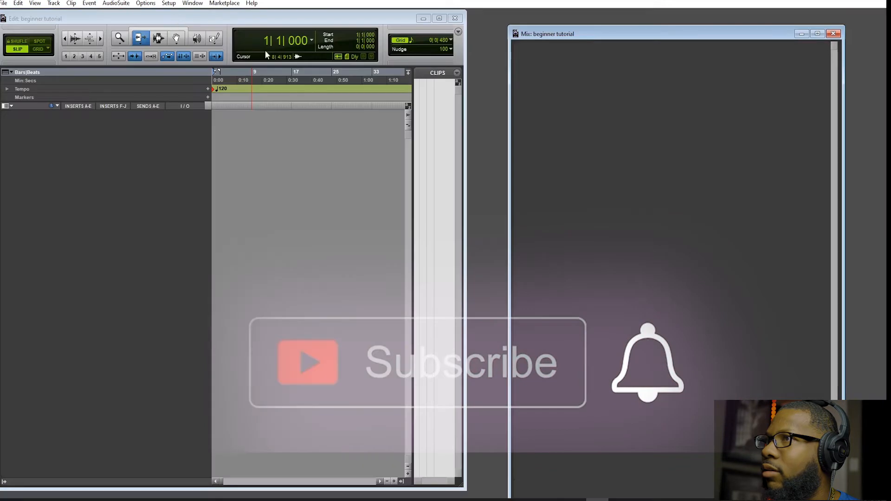
left_click_drag(561, 34, 610, 23)
left_click_drag(552, 37, 494, 55)
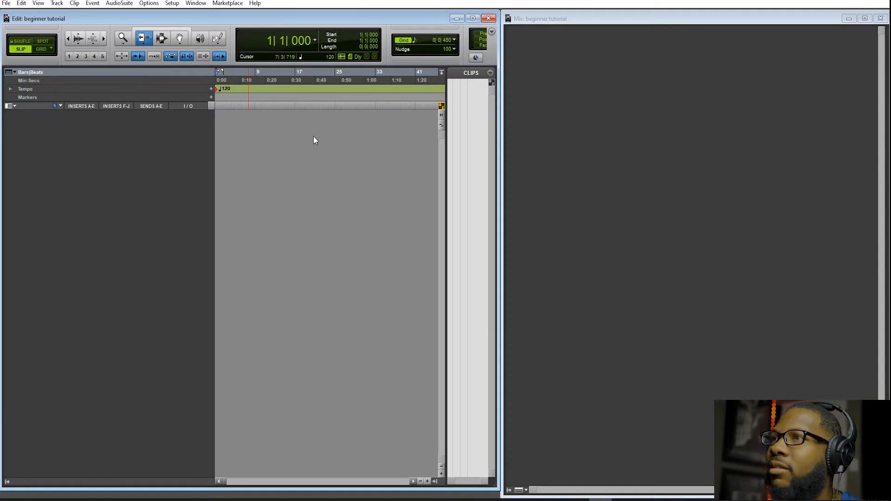
left_click(6, 4)
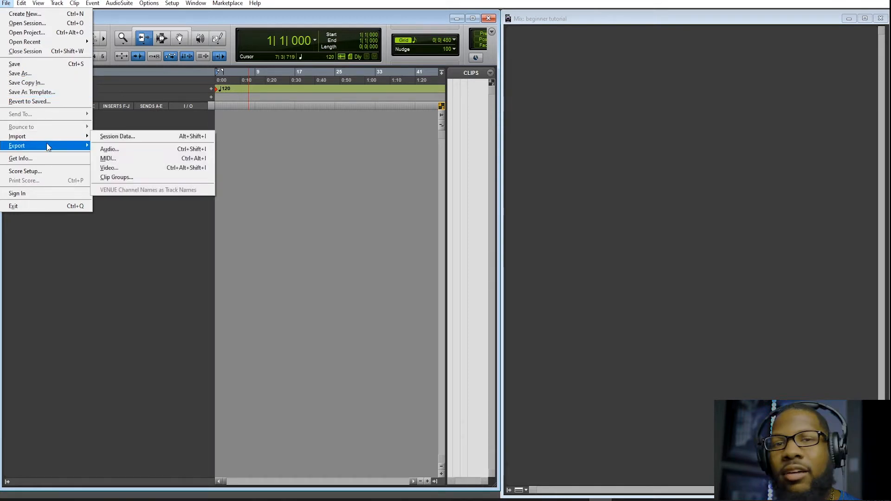
mouse_move(47, 144)
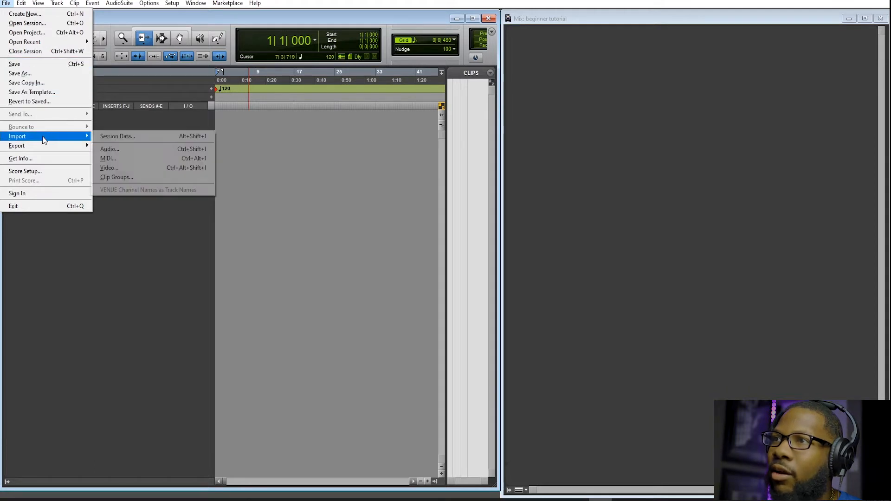
mouse_move(22, 3)
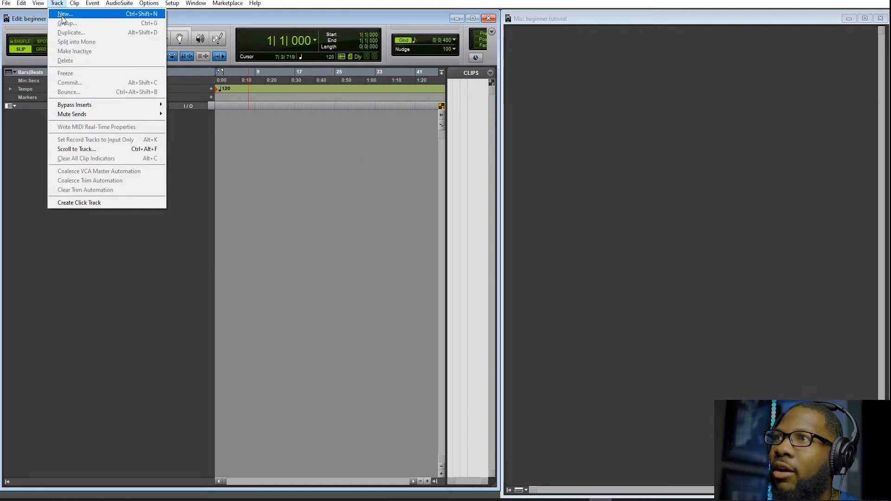
Start creating new tracks and configure the first row as 2 Stereo Aux Input tracks.
left_click(65, 13)
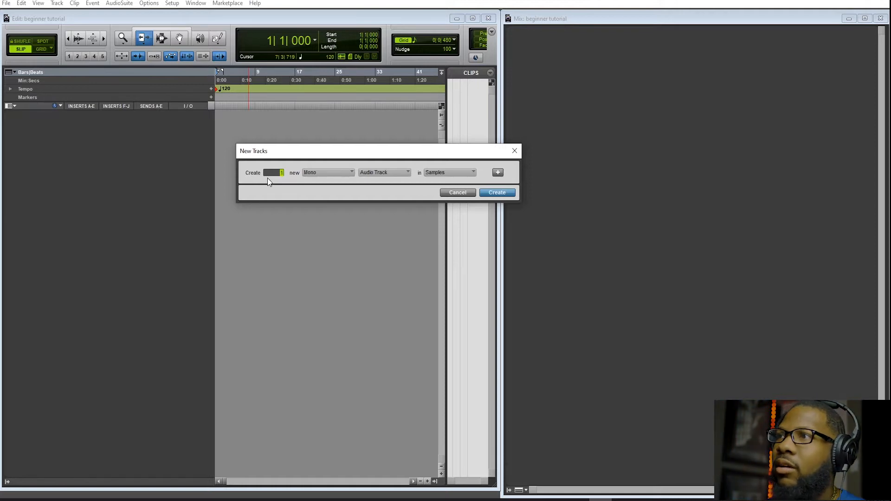
left_click(328, 173)
left_click(342, 184)
left_click(379, 173)
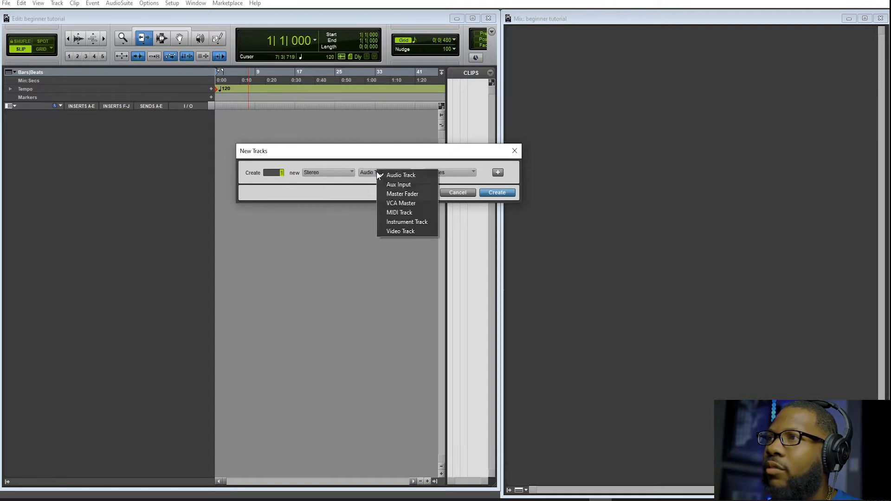
left_click(390, 186)
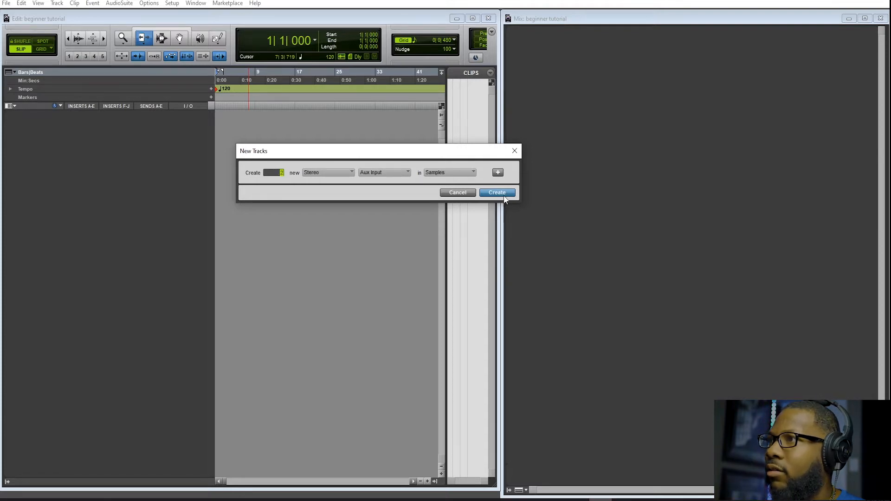
Add a second row to the new tracks setup for 2 Mono Audio Tracks.
left_click(498, 172)
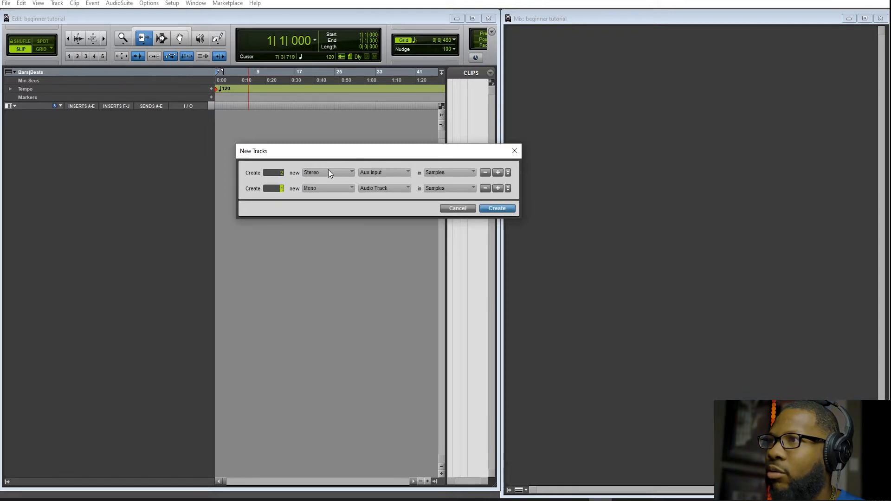
type("2")
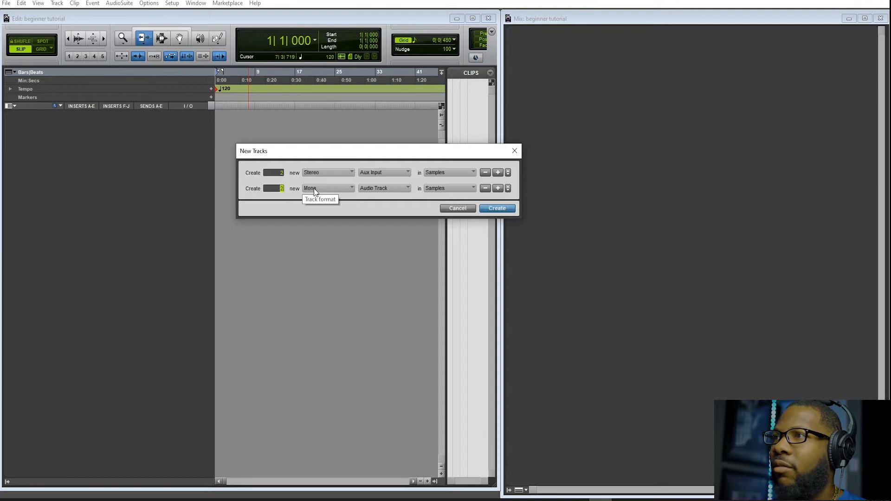
left_click(336, 191)
left_click(337, 190)
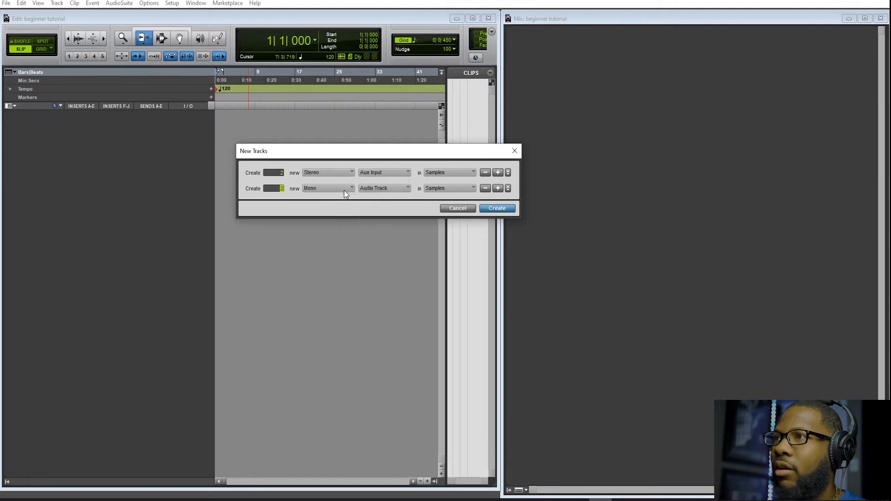
left_click(390, 191)
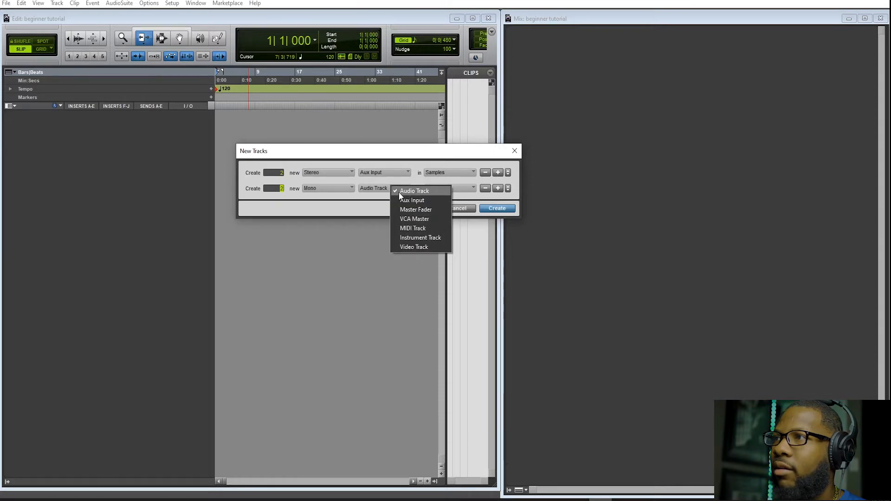
left_click(399, 191)
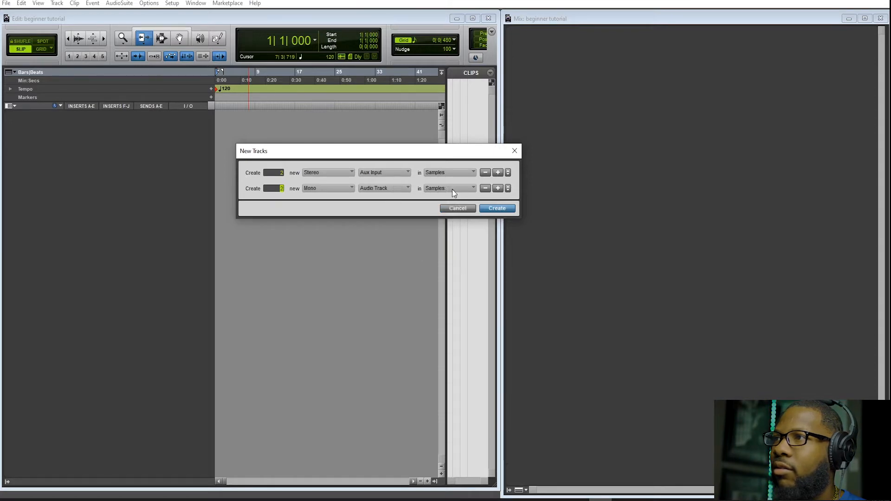
Add a third row for 1 Stereo Master Fader and create all the configured tracks.
left_click(498, 189)
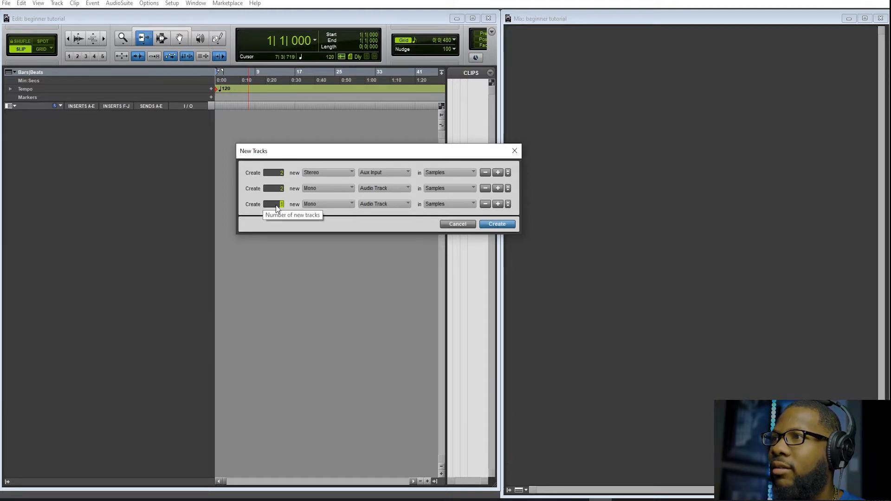
left_click(316, 205)
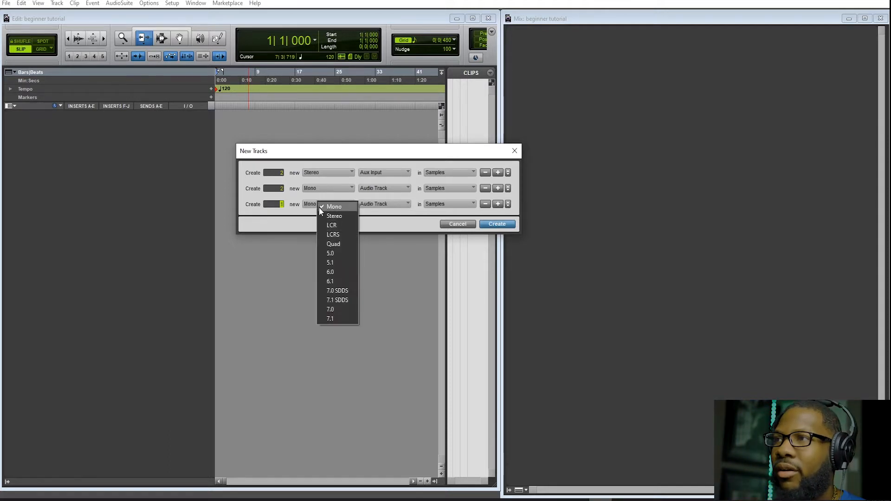
left_click(330, 216)
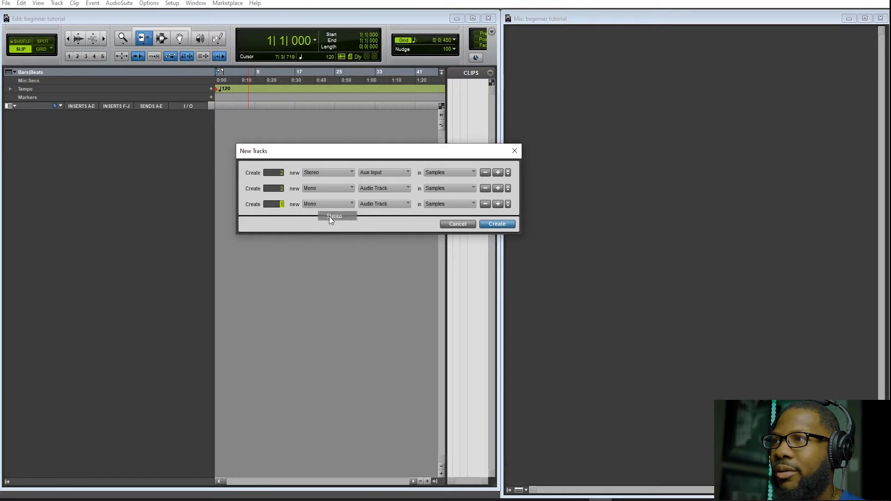
left_click(380, 204)
left_click(393, 226)
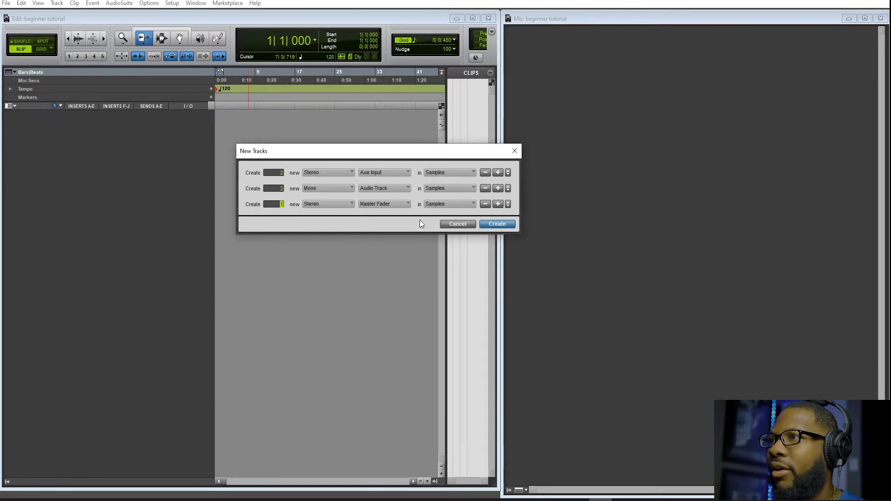
left_click(507, 225)
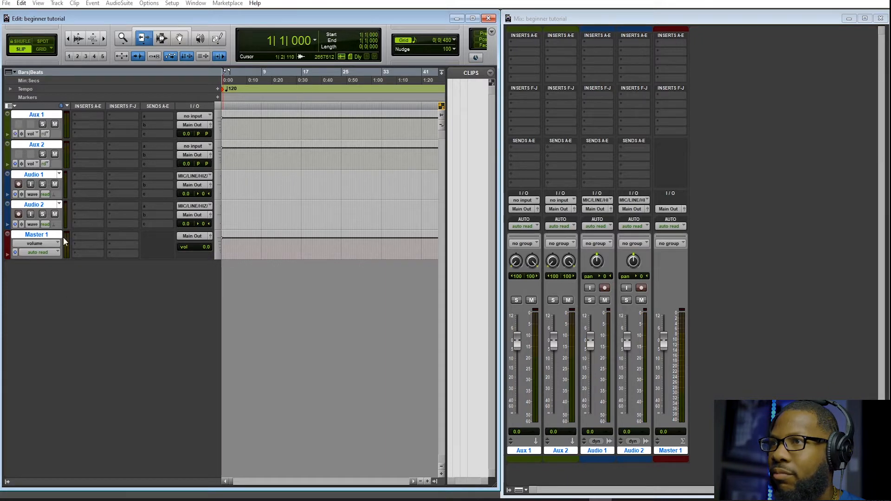
Name the first aux track, Aux 1, as LEAD 1.
double_click(36, 116)
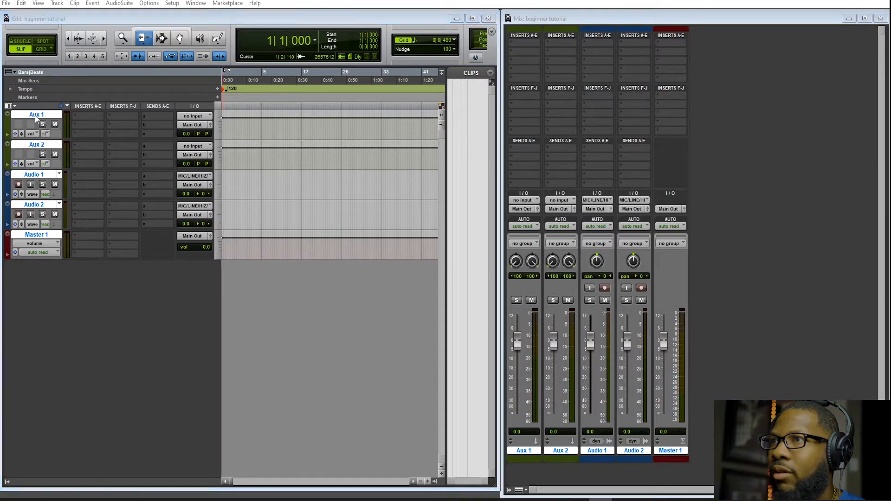
left_click_drag(0, 149, 290, 163)
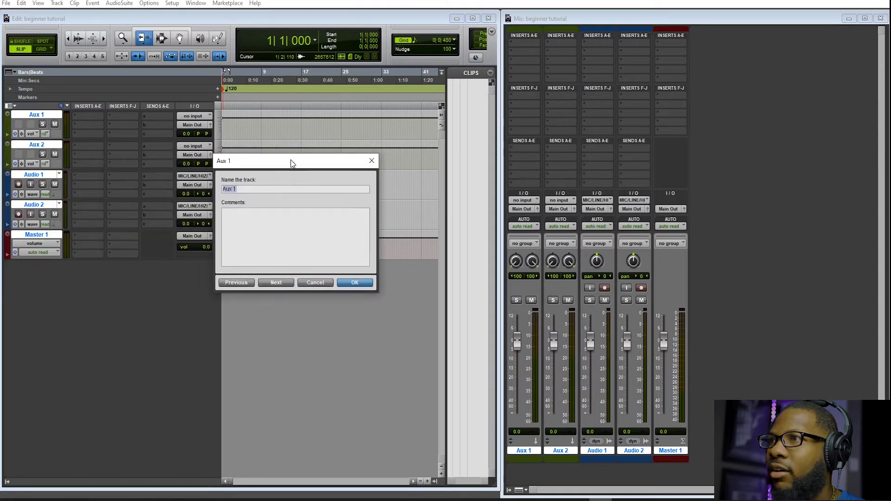
left_click(272, 190)
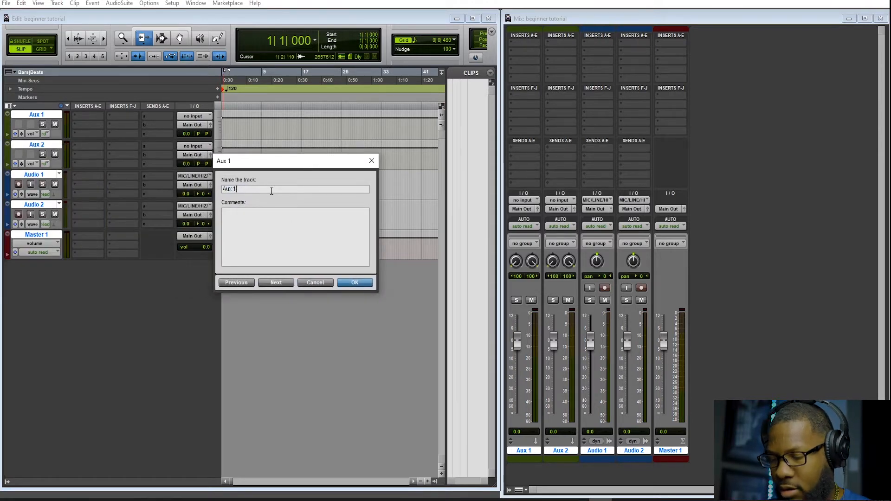
key("BackSpace")
key("BackSpace")
key("BackSpace")
type("lea")
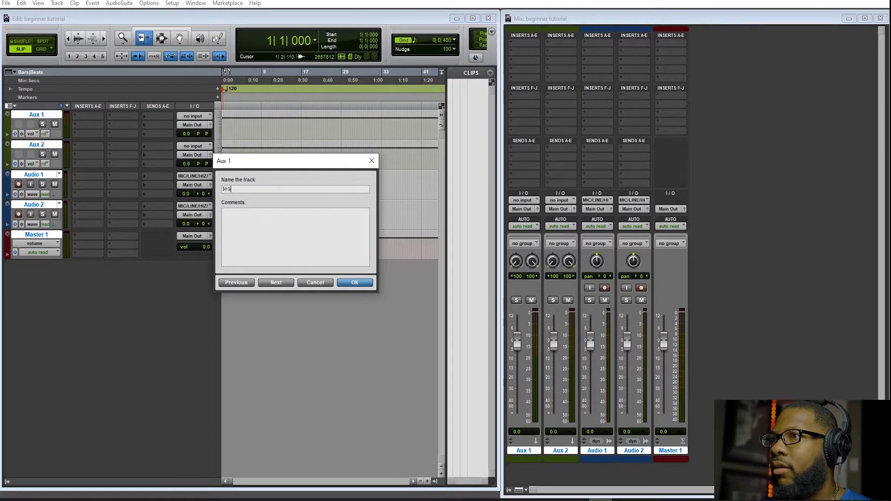
key("BackSpace")
key("BackSpace")
key("BackSpace")
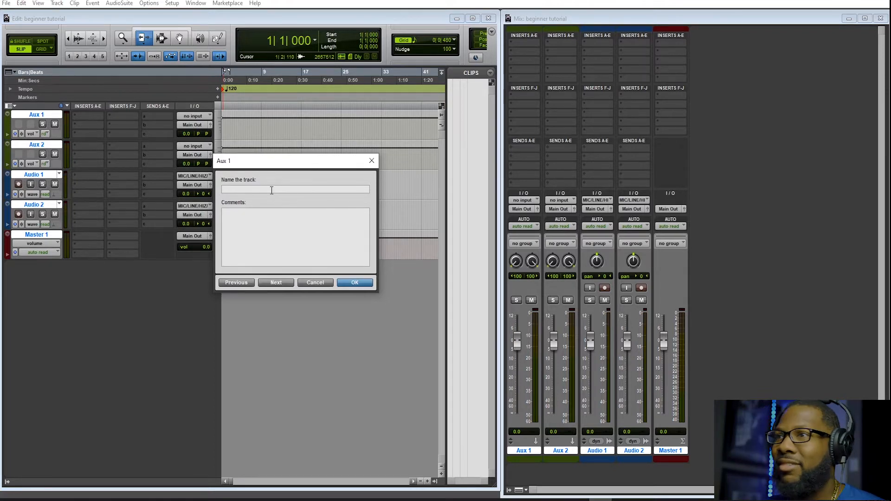
type("LEAD 1")
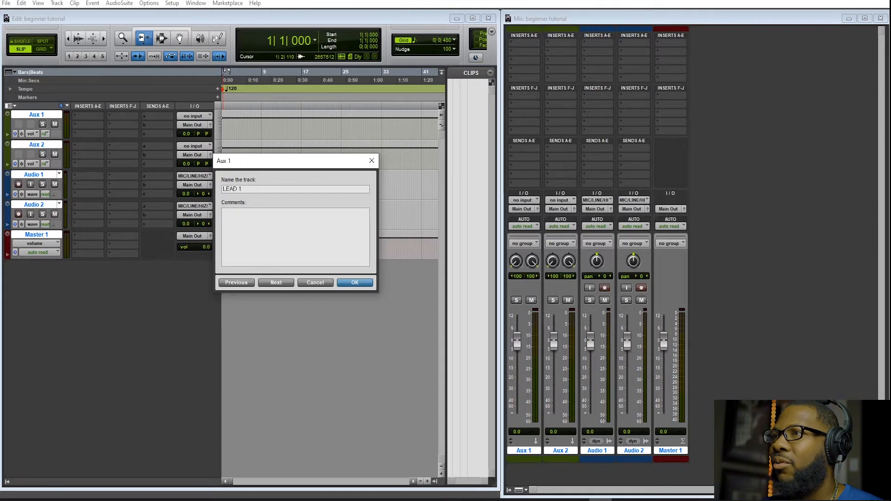
Name the second aux track, Aux 2, as LEAD 2 and finish naming.
left_click(277, 282)
type("L")
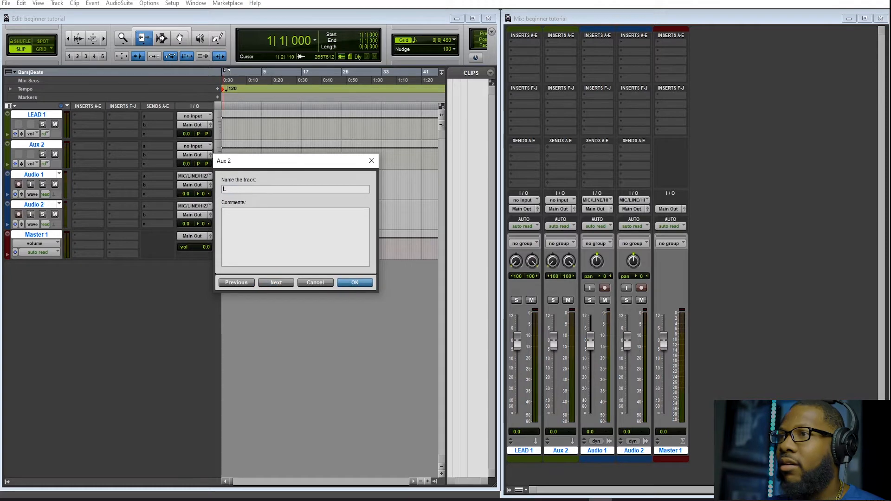
type("EAD 2")
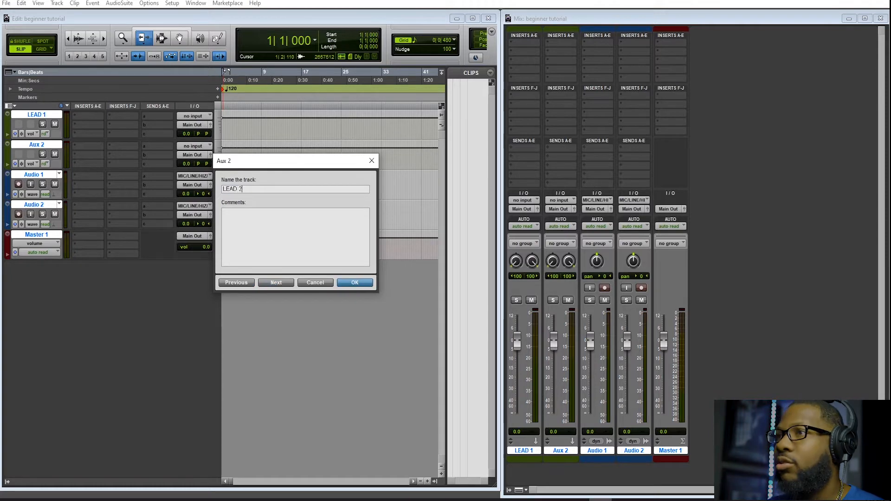
key("Return")
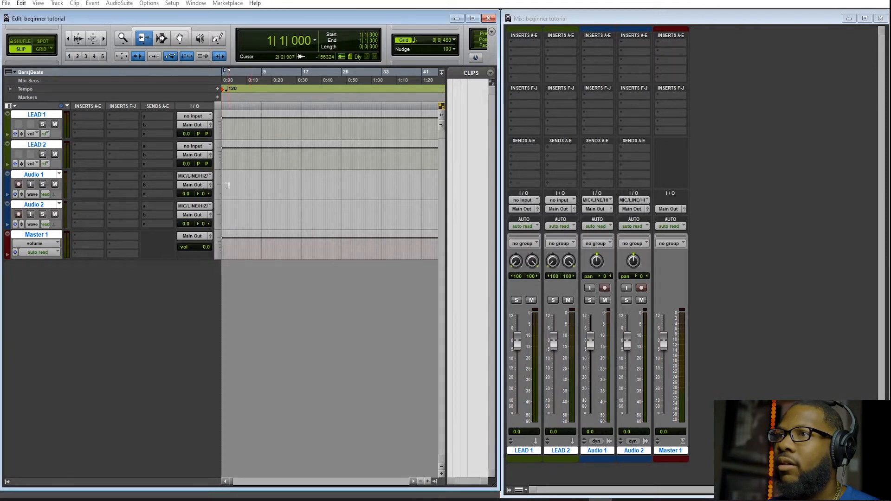
Mute the Audio 2 track and select the whole range of tracks from LEAD 1 through Master 1.
left_click(55, 213)
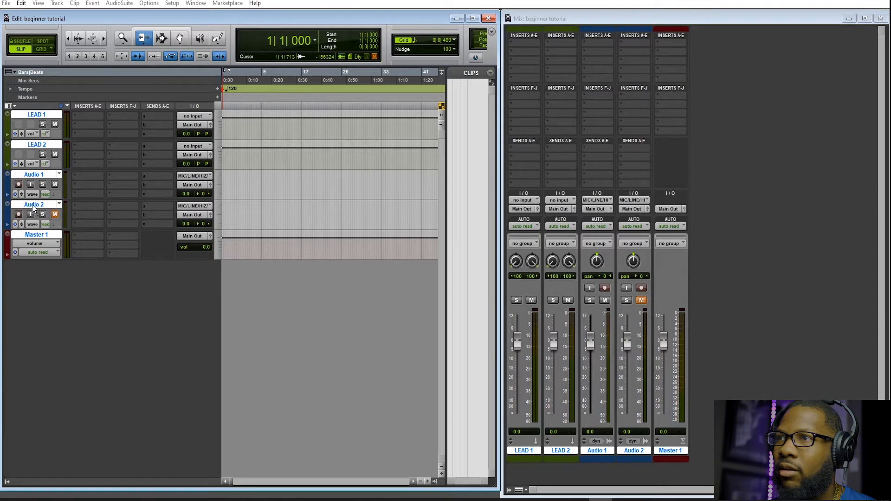
left_click(40, 176)
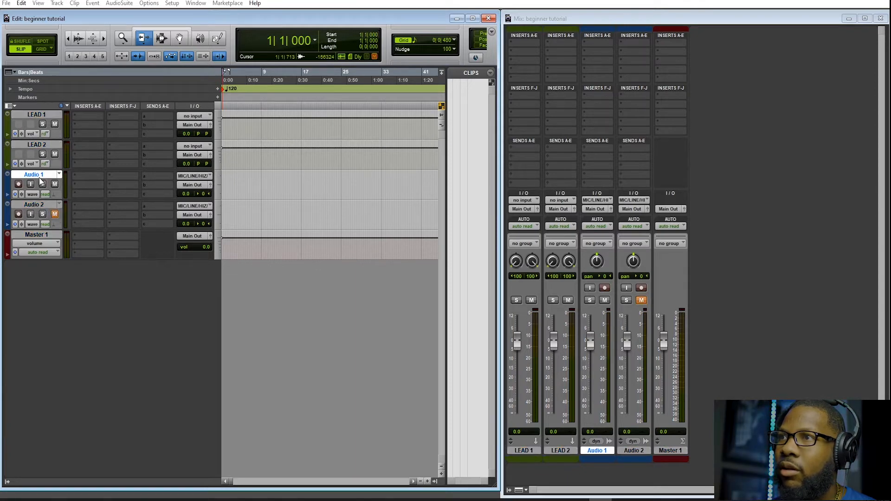
left_click(38, 145)
left_click(40, 113)
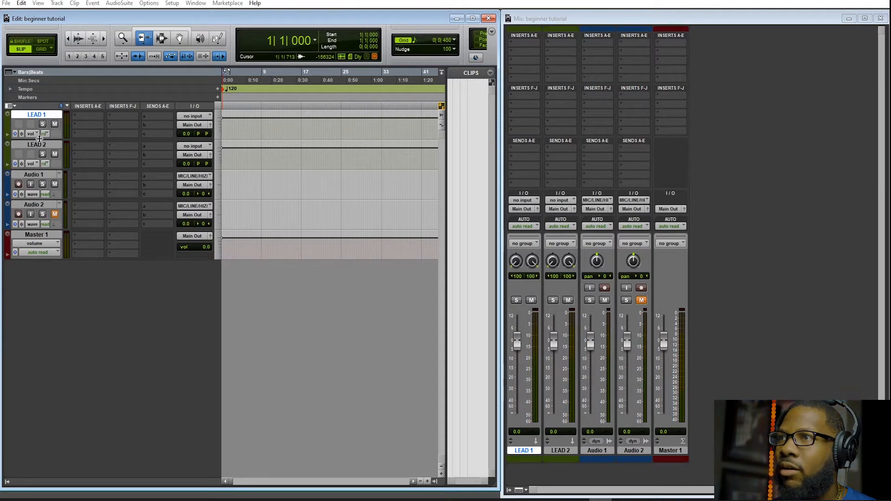
left_click(41, 233, "shift")
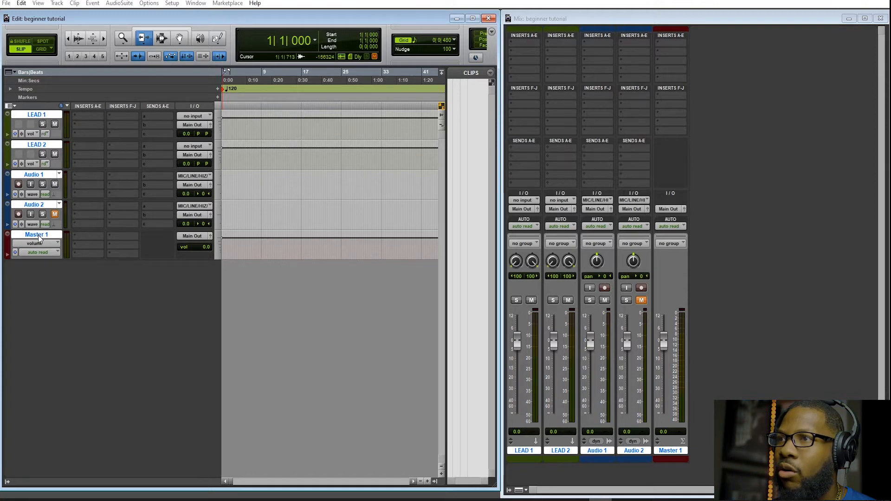
Remove the tracks from the selection one at a time, from Master 1 up to LEAD 1.
left_click(40, 236, "ctrl")
left_click(41, 204, "ctrl")
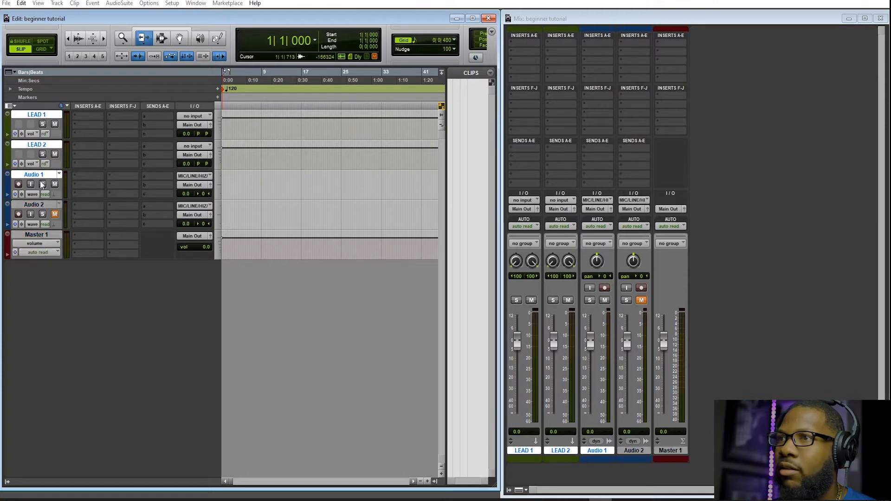
left_click(40, 175, "ctrl")
left_click(38, 146, "ctrl")
left_click(40, 116, "ctrl")
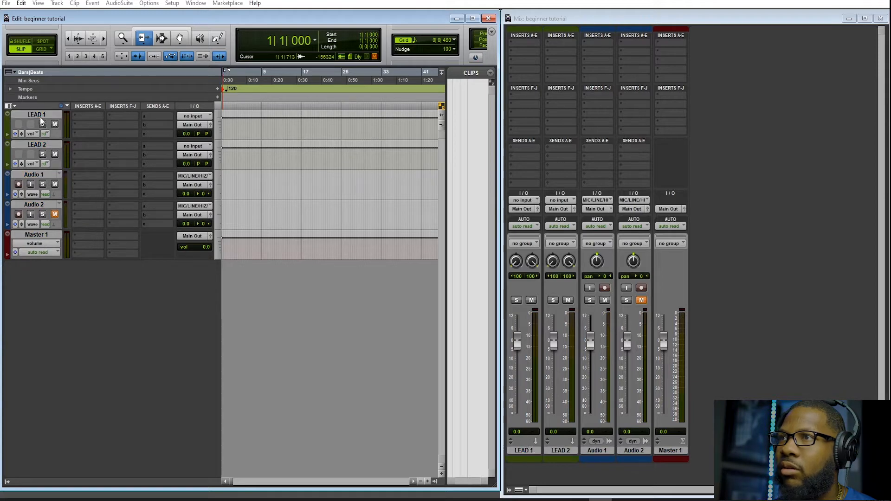
Select all five tracks and rename them in order BUS 1, BUS 2, LEAD 1, LEAD 2 and STEREO MAS.
left_click(40, 114)
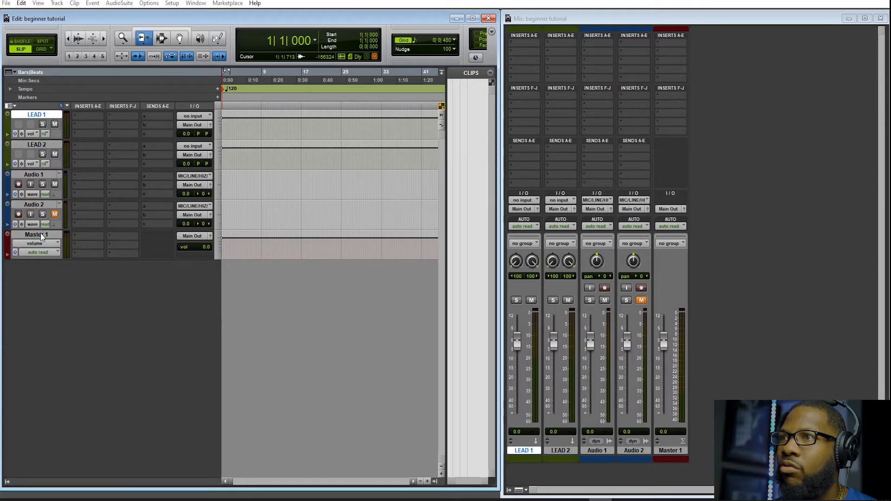
left_click(41, 234, "shift")
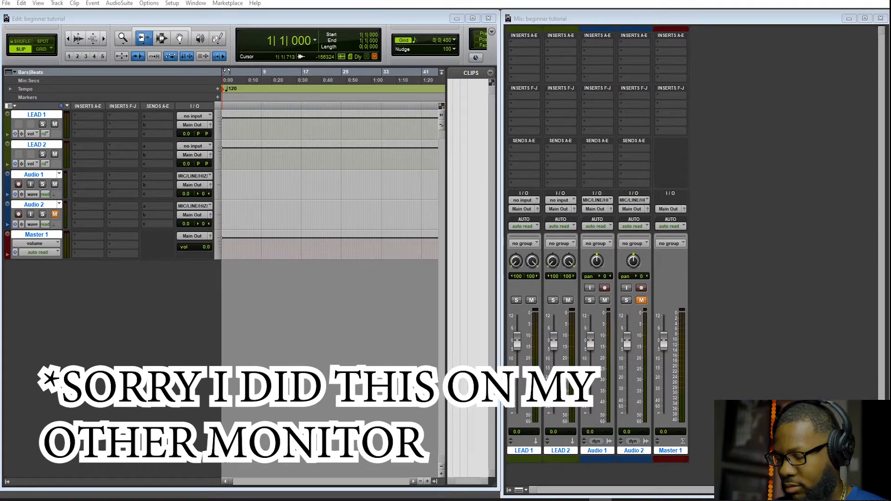
key("Return")
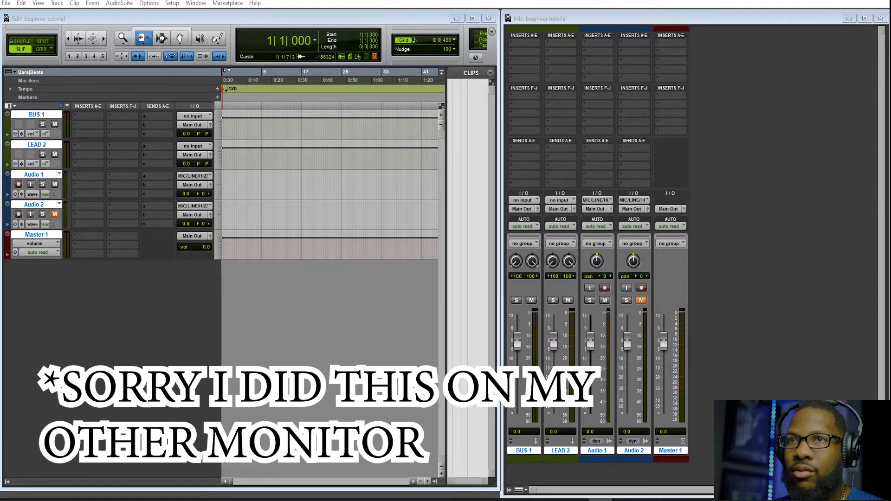
key("Return")
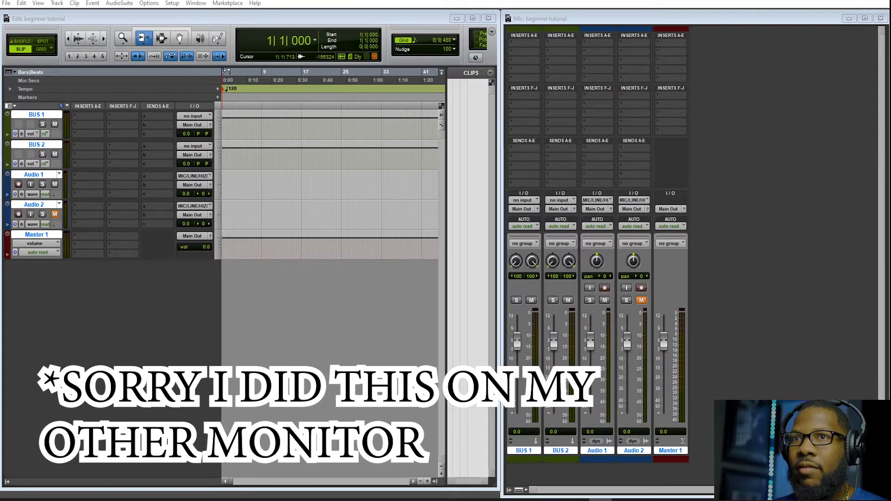
key("Return")
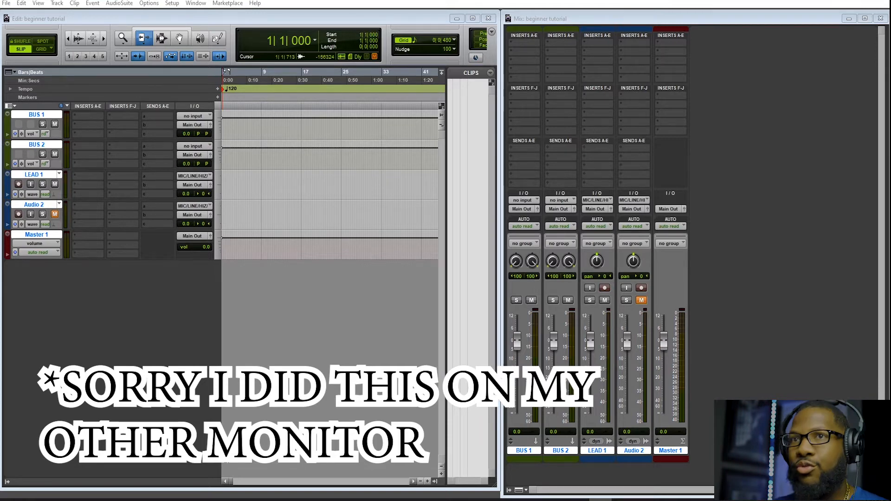
key("Return")
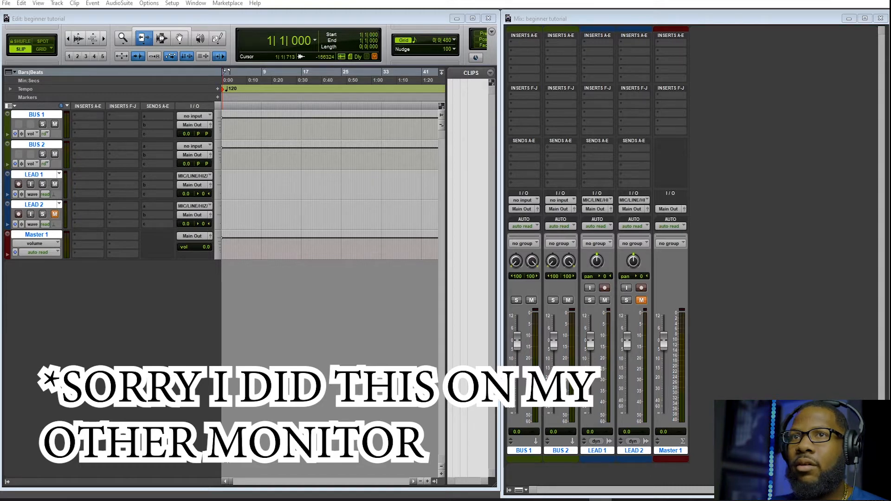
key("Return")
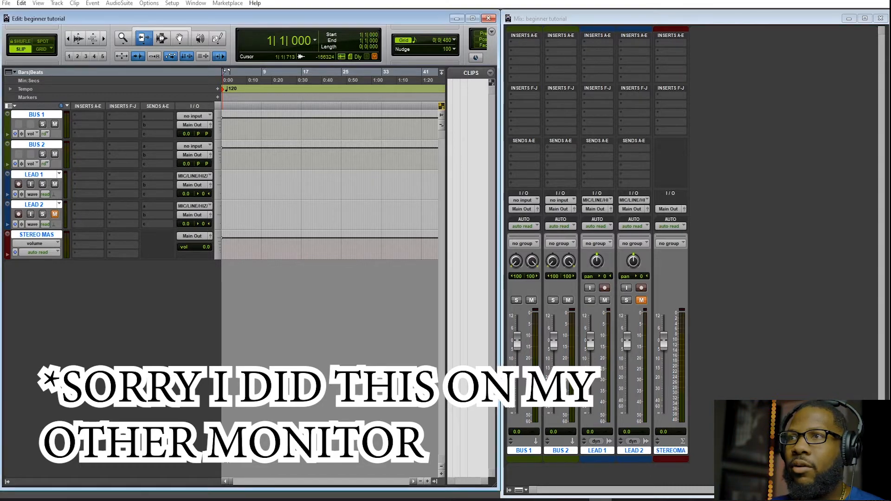
Deselect all five renamed tracks.
left_click(45, 115, "ctrl")
left_click(40, 145, "ctrl")
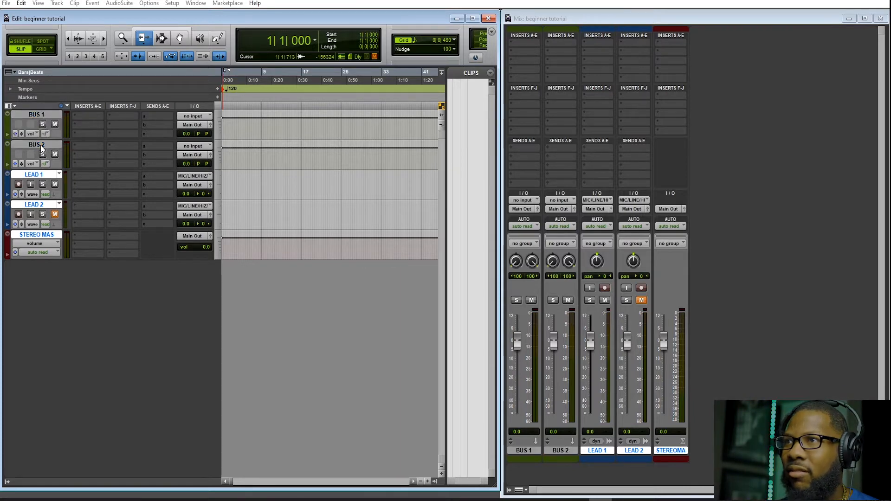
left_click(40, 205, "ctrl")
left_click(41, 234, "ctrl")
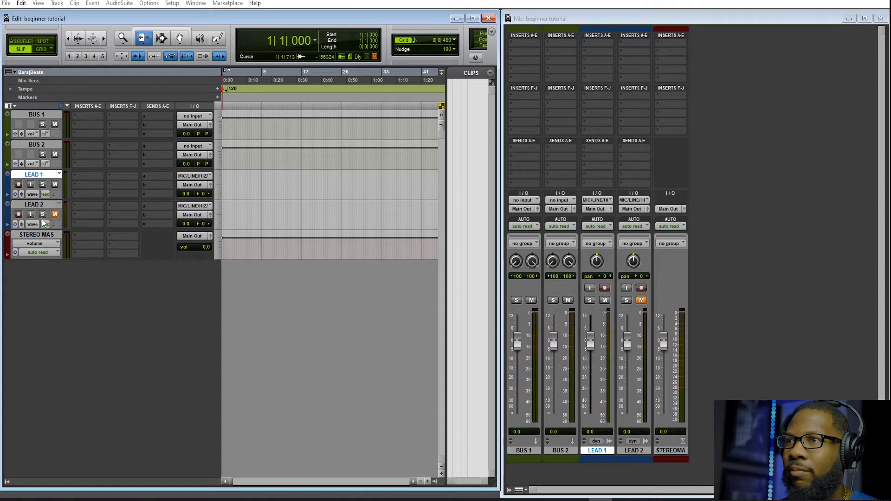
left_click(42, 175, "ctrl")
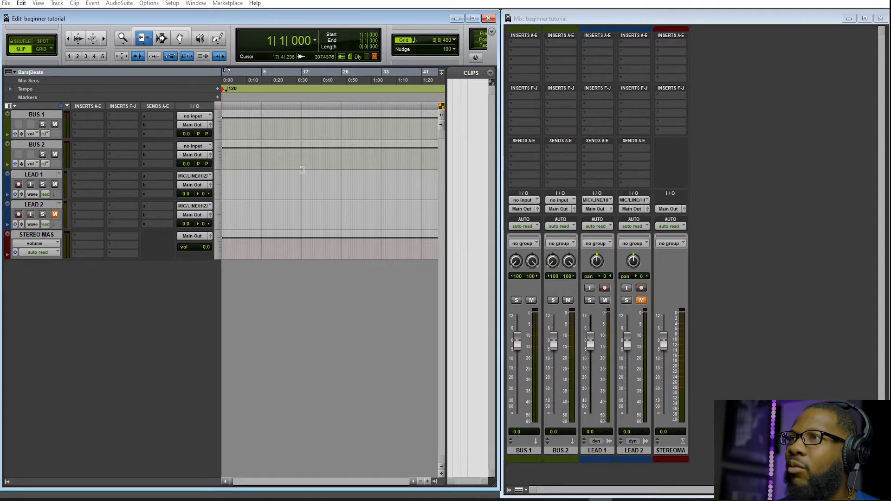
Place the edit cursor in the timeline at about bar 11 and zoom in horizontally around it.
left_click(275, 86)
key("t")
key("t")
key("t")
key("t")
key("t")
key("t")
key("t")
key("t")
key("t")
key("t")
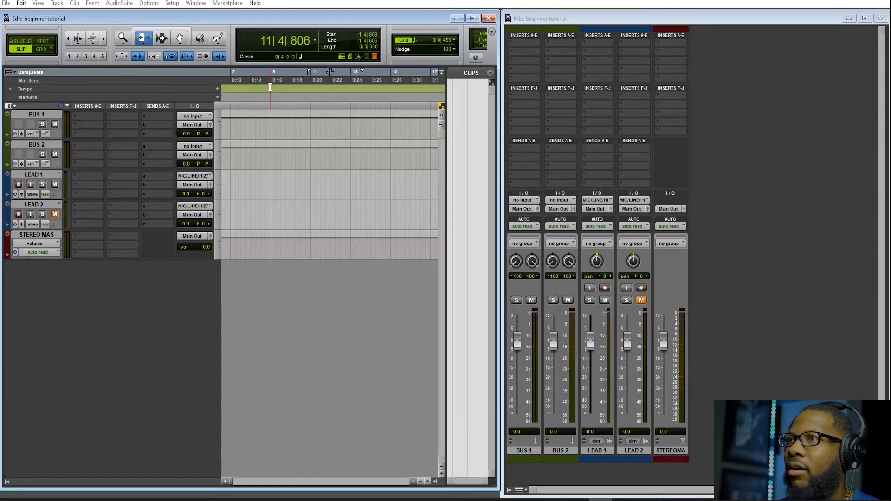
Zoom the timeline back out horizontally to view it from bar 1.
key("r")
key("r")
key("r")
key("r")
key("r")
key("r")
key("r")
key("r")
key("r")
key("r")
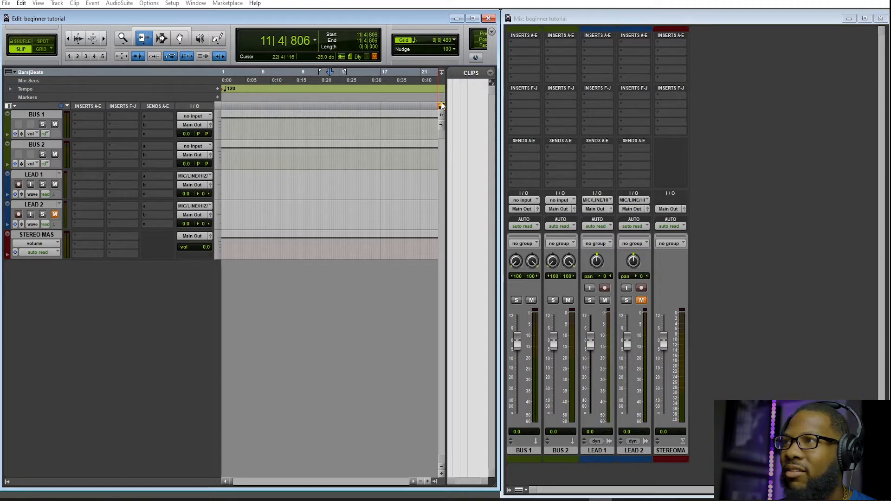
Hide the Clips list, and zoom the timeline far in and fully out with the edit cursor near bar 13.
left_click_drag(519, 90, 514, 91)
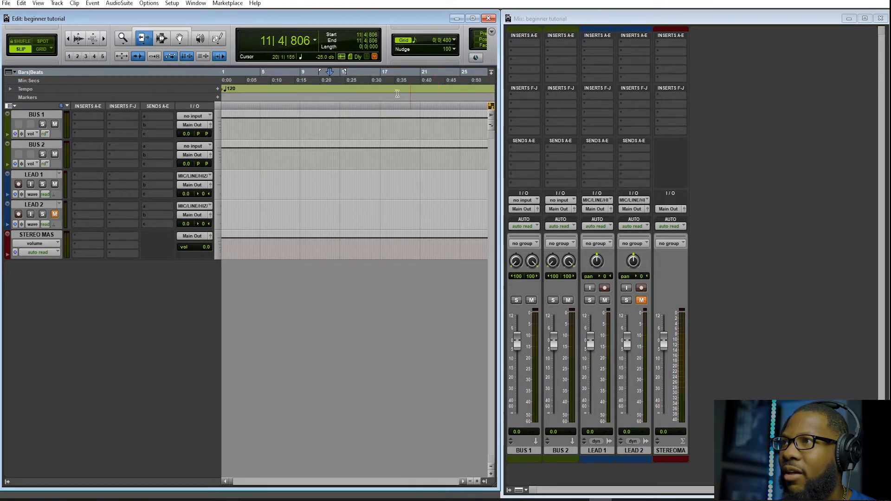
left_click(349, 84)
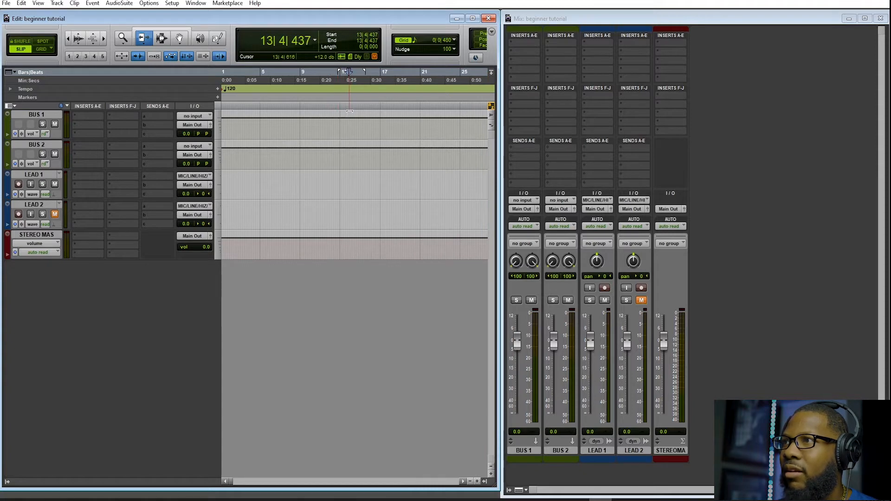
scroll(348, 115, "up", 4)
scroll(347, 115, "up", 5)
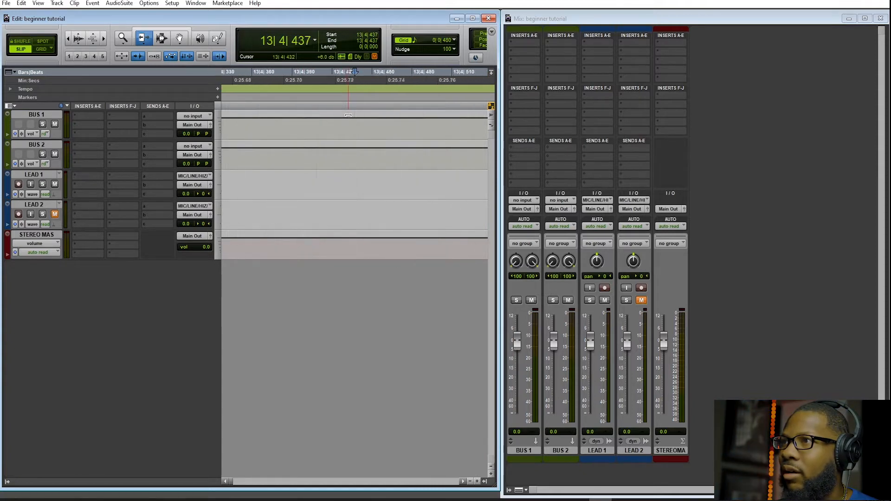
scroll(348, 115, "down", 10)
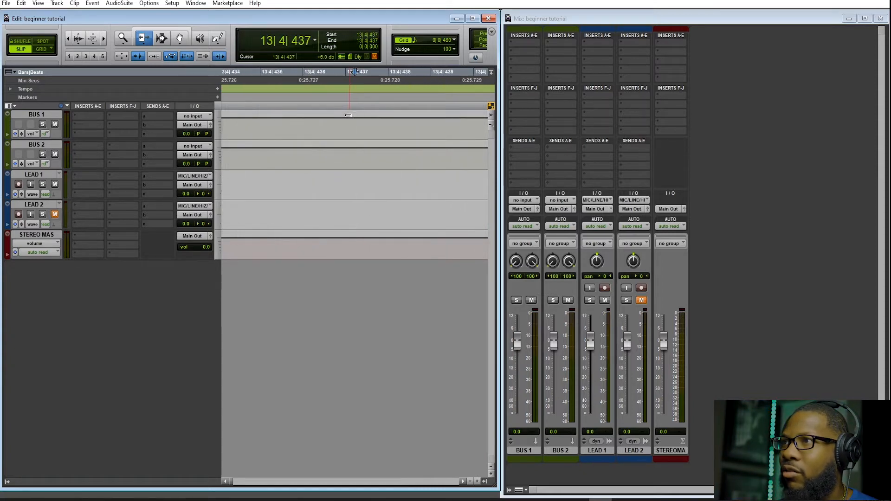
scroll(327, 124, "down", 3)
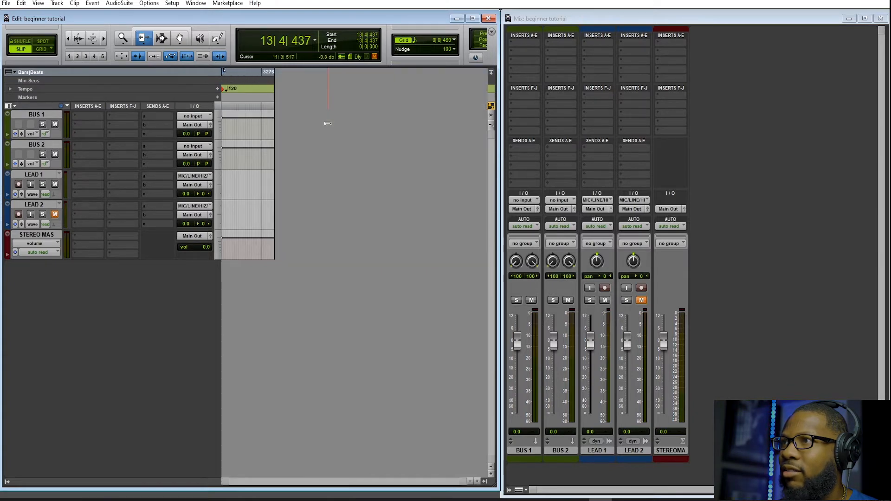
Place the edit cursor at about bar 10653 and zoom the timeline in and out around it.
left_click(234, 104)
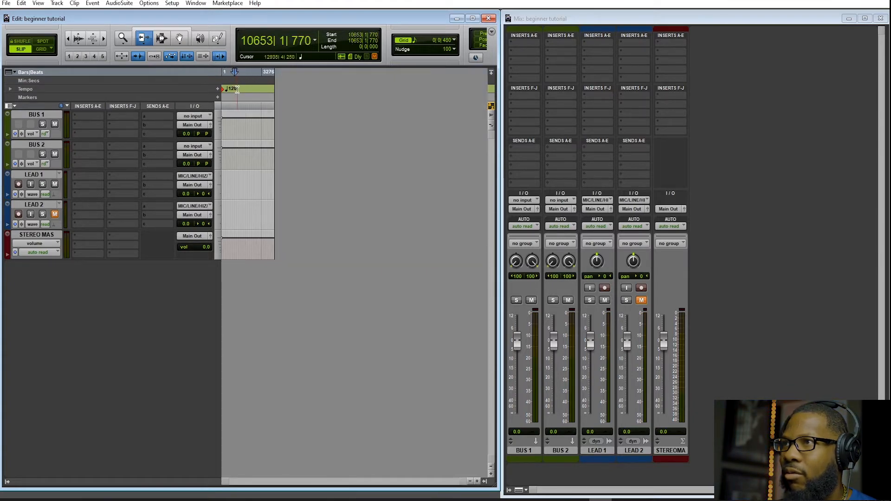
scroll(223, 102, "up", 1)
scroll(223, 102, "up", 10)
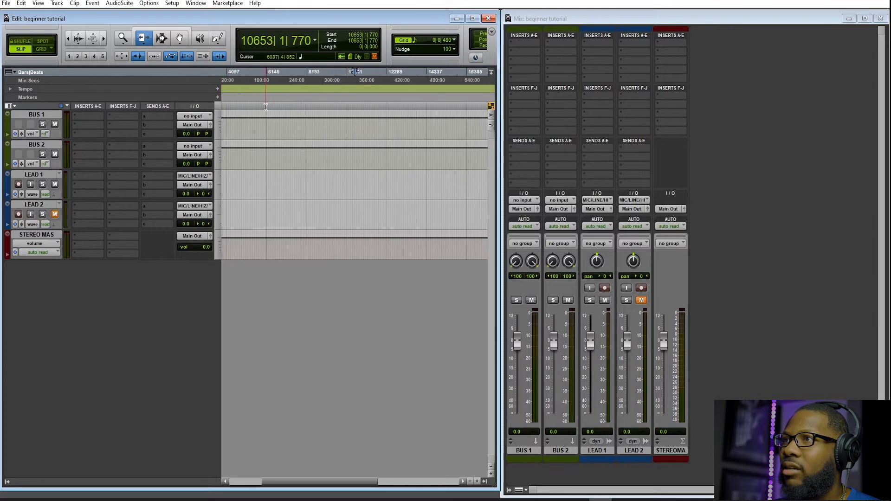
scroll(258, 112, "down", 1)
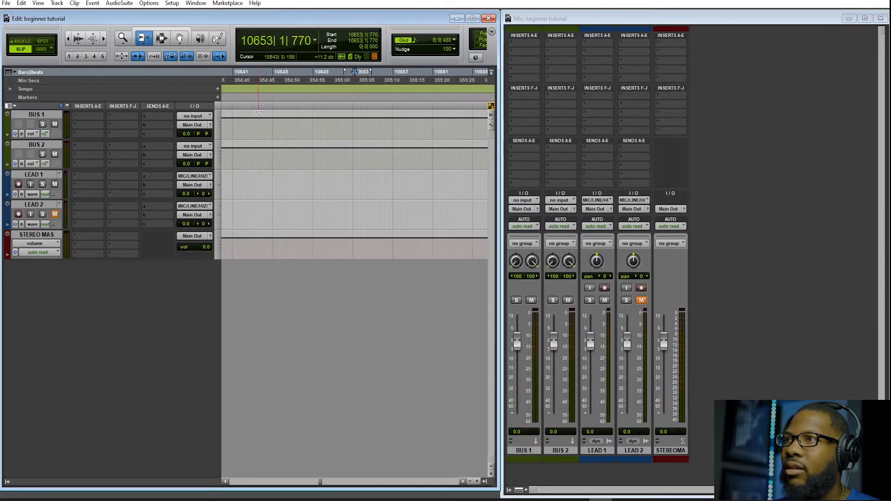
scroll(277, 92, "down", 8)
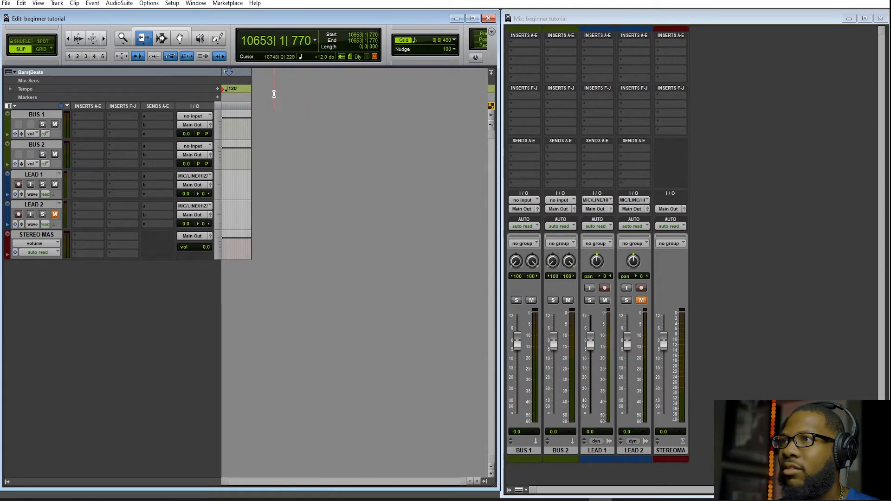
scroll(273, 94, "up", 4)
scroll(273, 94, "up", 3)
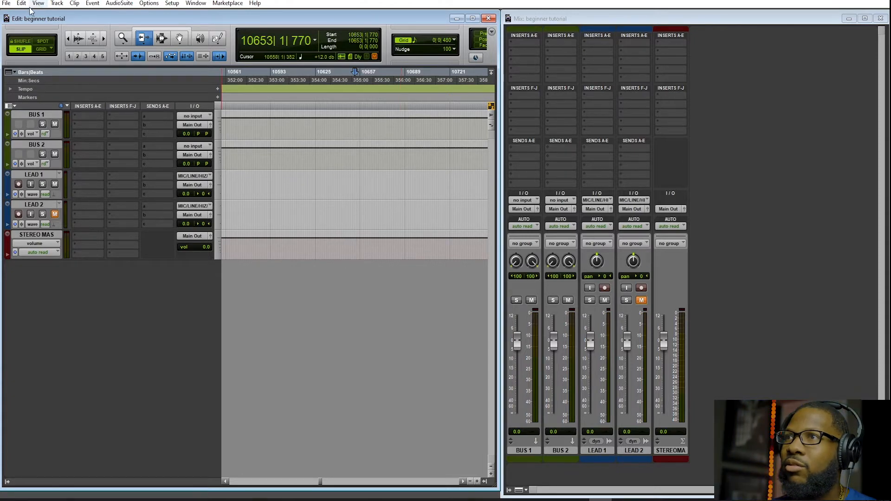
Import the beat audio file onto a new track at the session start and name the track BEAT.
left_click(7, 3)
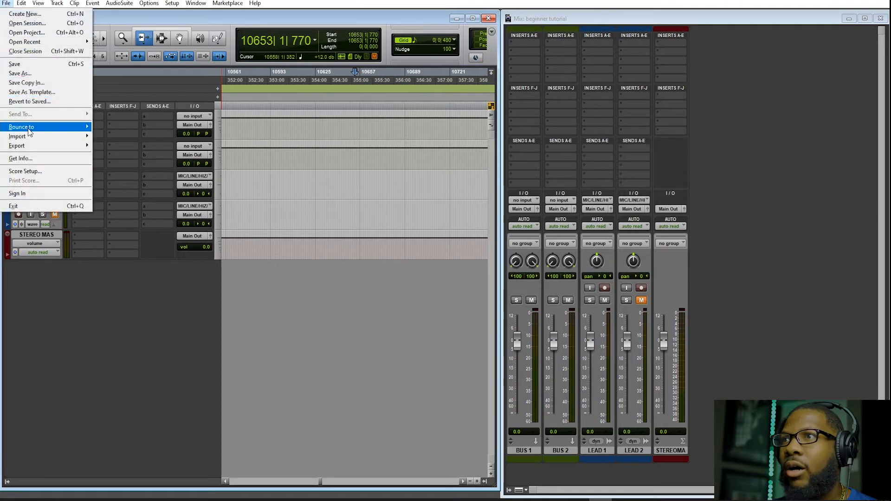
mouse_move(32, 139)
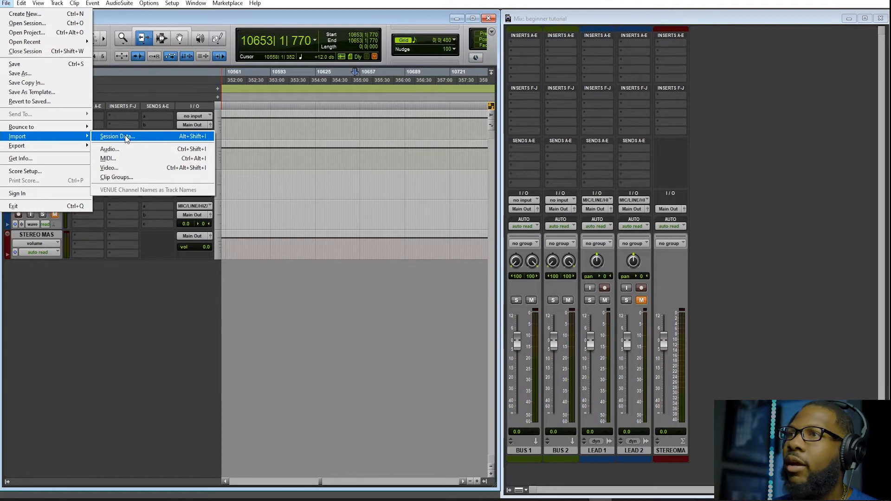
left_click(171, 16)
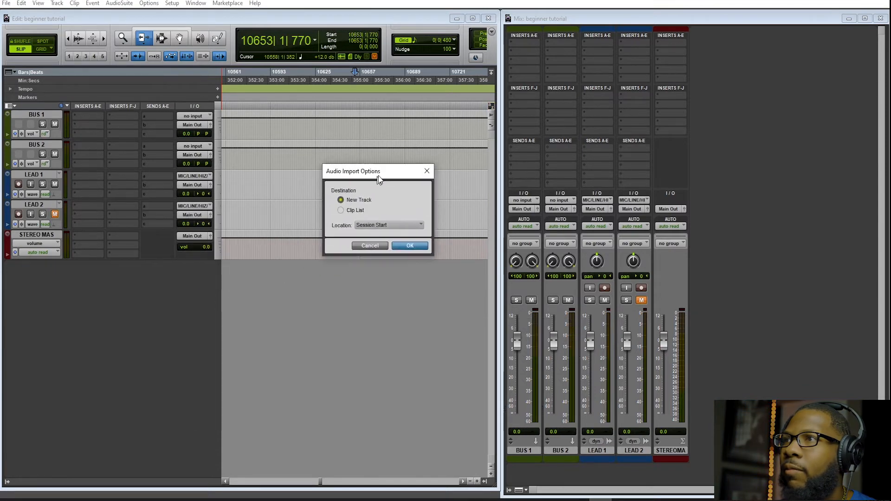
left_click_drag(380, 179, 385, 171)
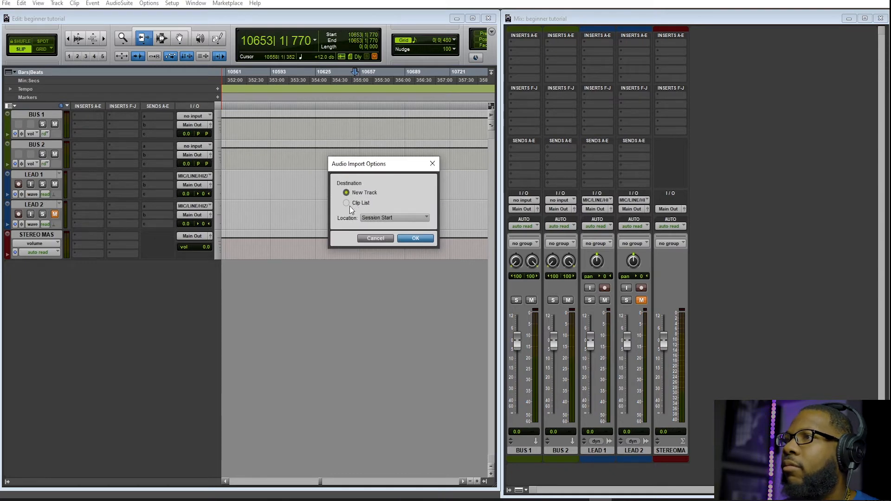
left_click(410, 239)
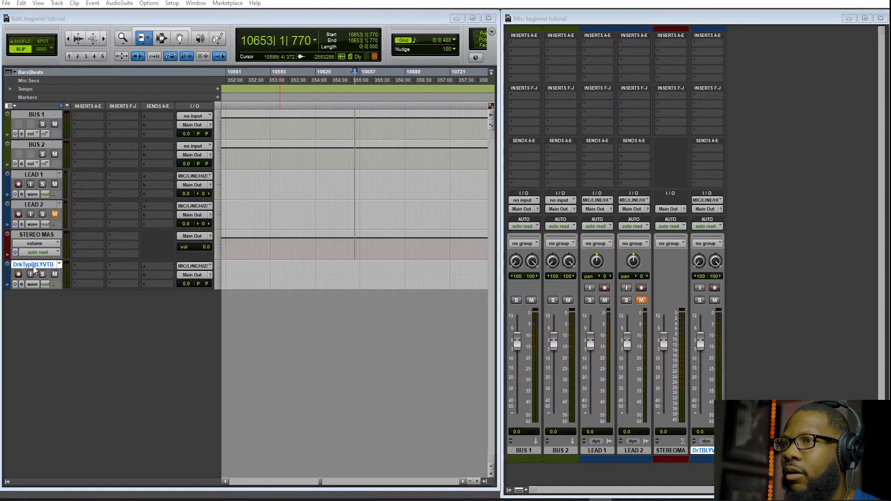
type("BEAT")
key("Return")
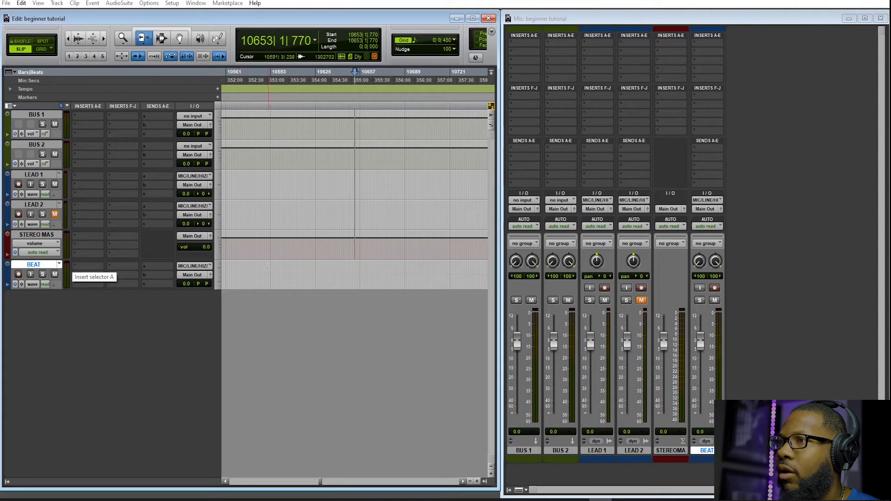
Zoom the timeline fully out and bring it back to bar 1 to locate the imported beat clip.
left_click(242, 83)
key("r")
key("r")
key("r")
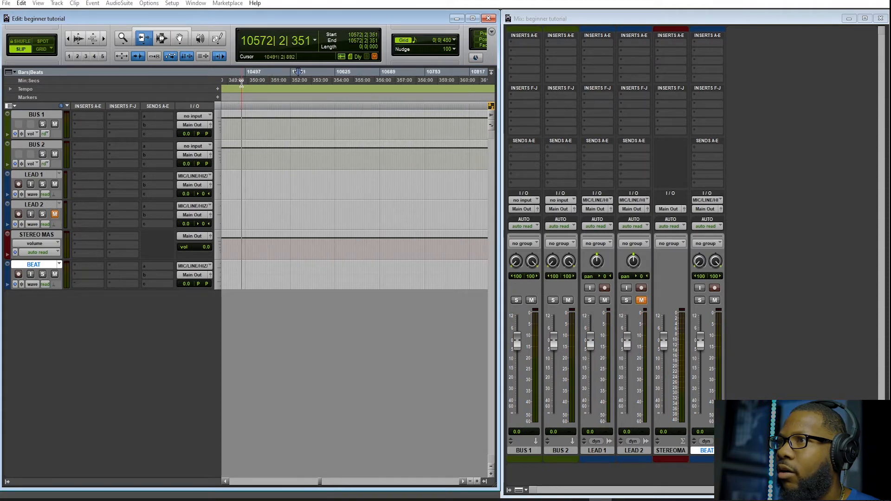
key("r")
key("r")
key("r")
key("r")
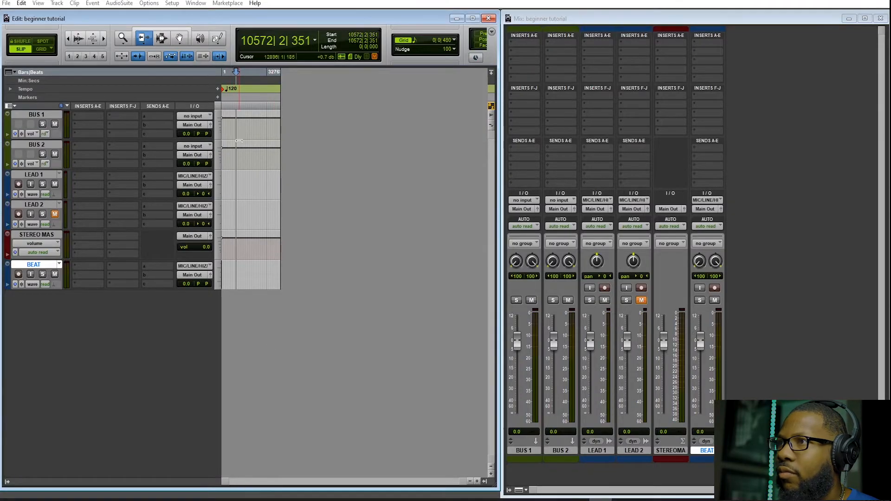
left_click(224, 111)
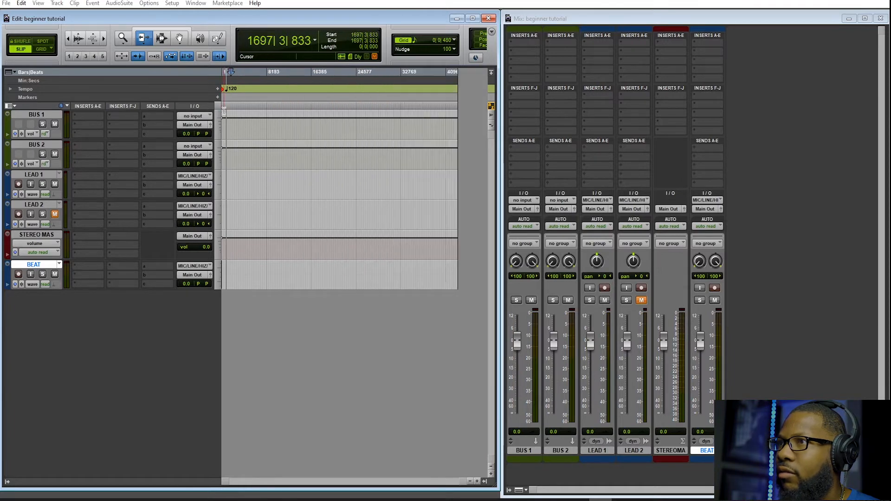
key("t")
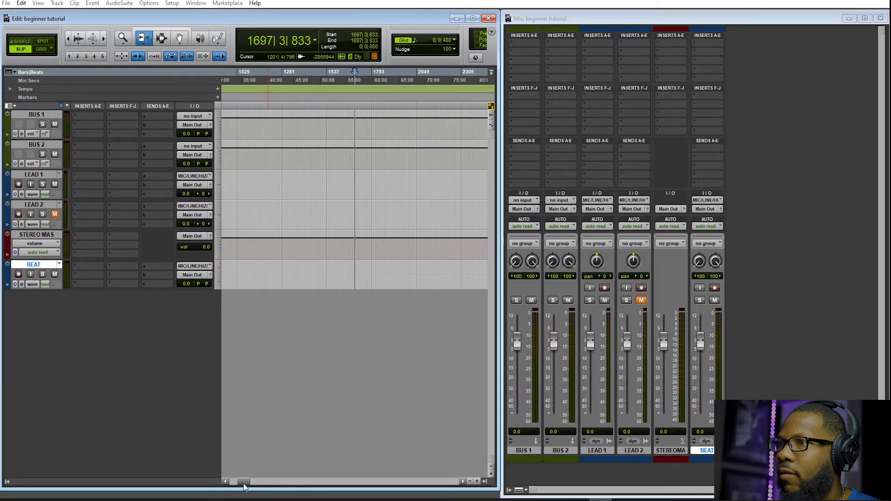
left_click_drag(243, 481, 233, 481)
Place the edit cursor at about bar 59, zoom in on the beat clip, and play it briefly from there.
left_click(232, 101)
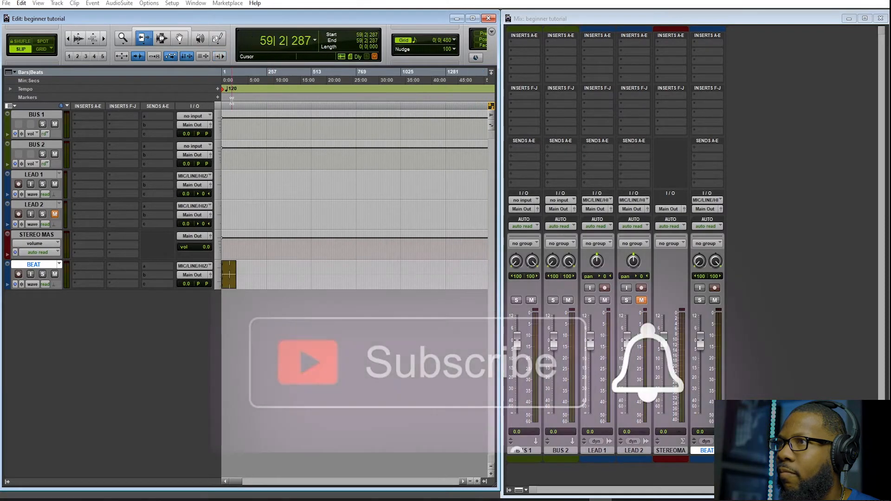
key("t")
key("t")
key("t")
key("t")
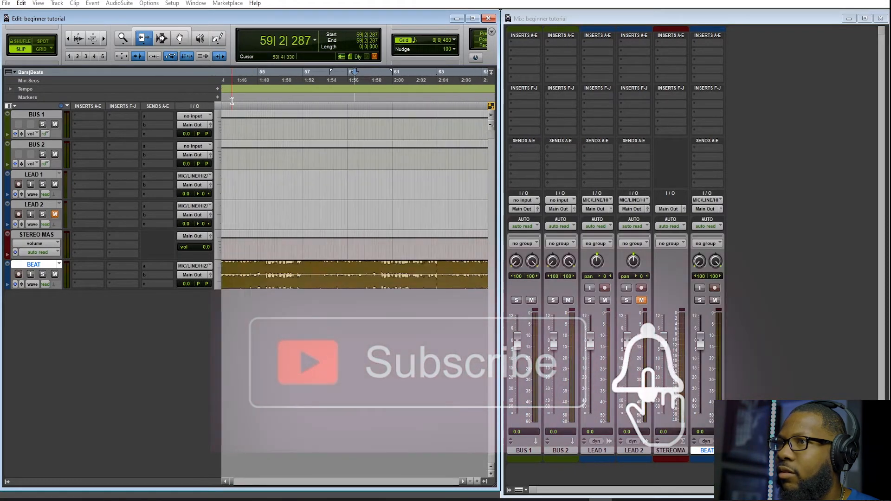
key("space")
key("space")
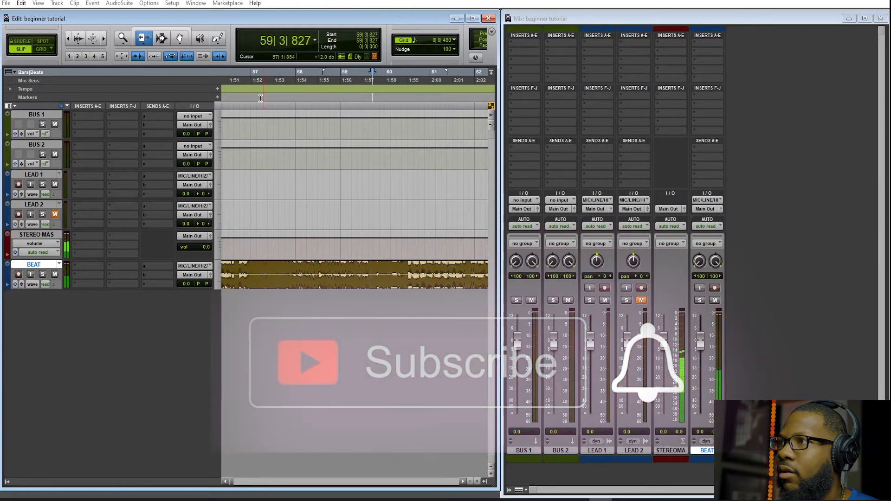
key("space")
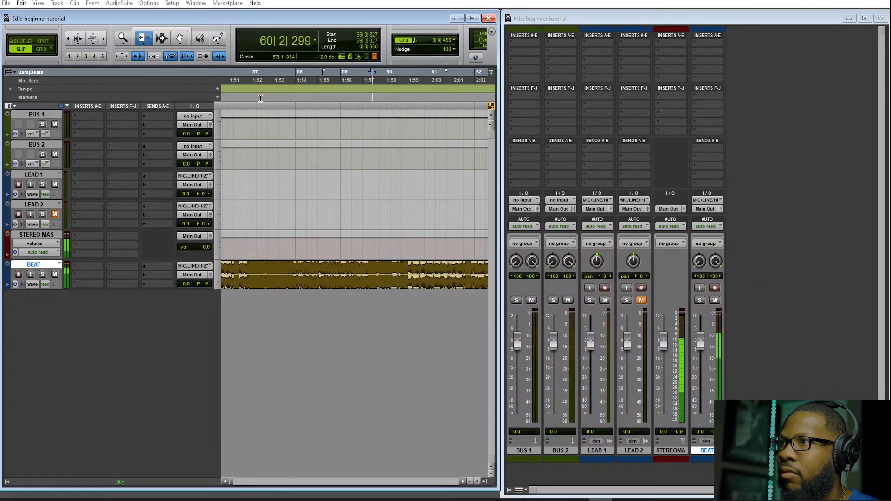
key("space")
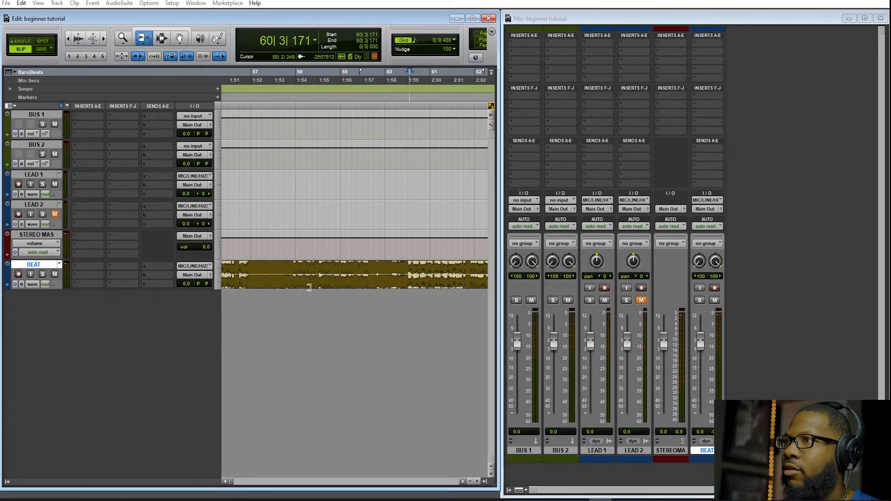
Show the Clips list, select the beat clip in it, and widen both the Edit window and the list.
left_click_drag(266, 19, 286, 22)
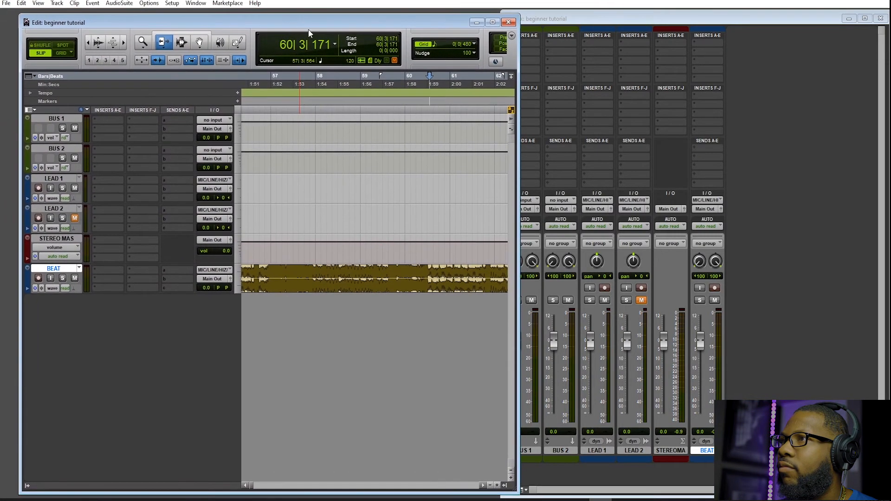
left_click(512, 37)
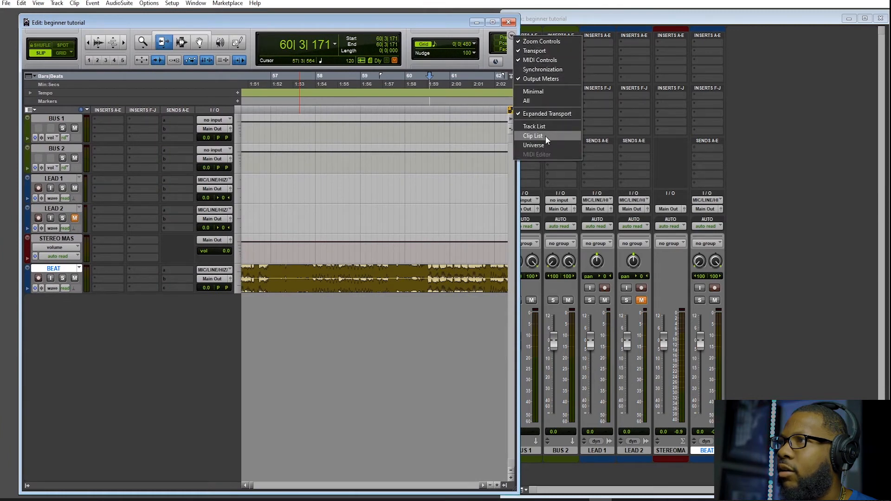
left_click(532, 135)
left_click(496, 85)
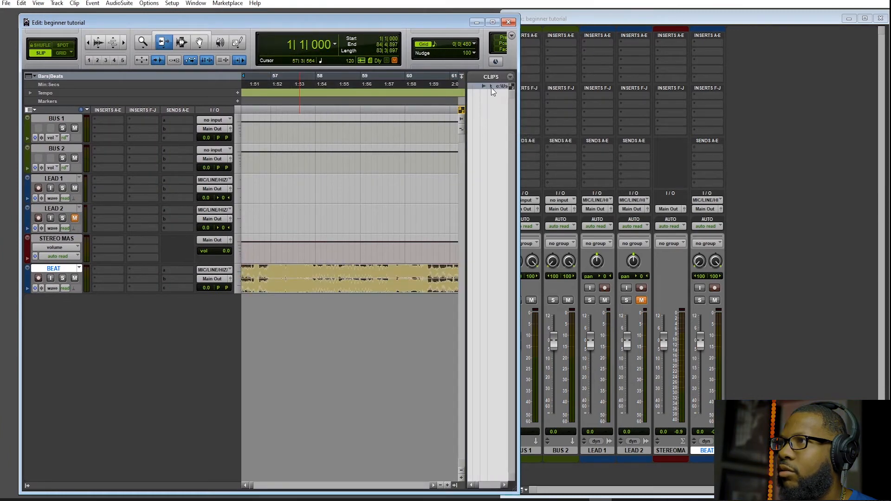
left_click_drag(519, 91, 657, 123)
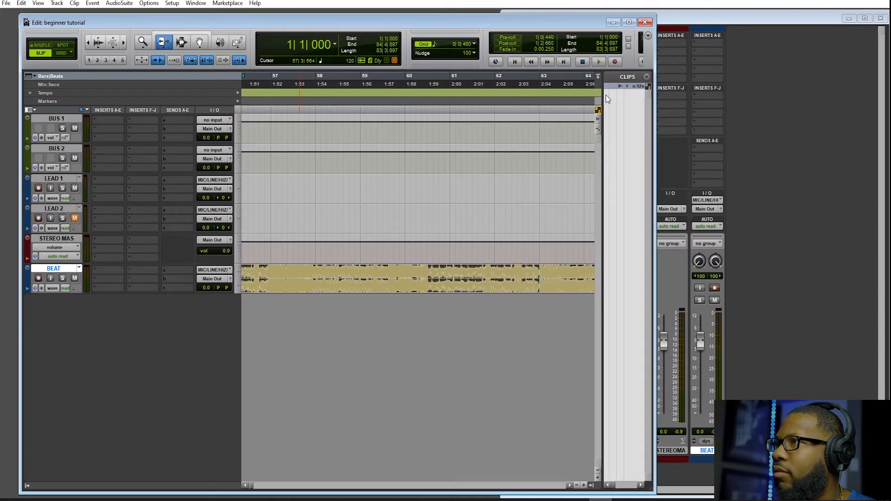
left_click_drag(603, 95, 533, 97)
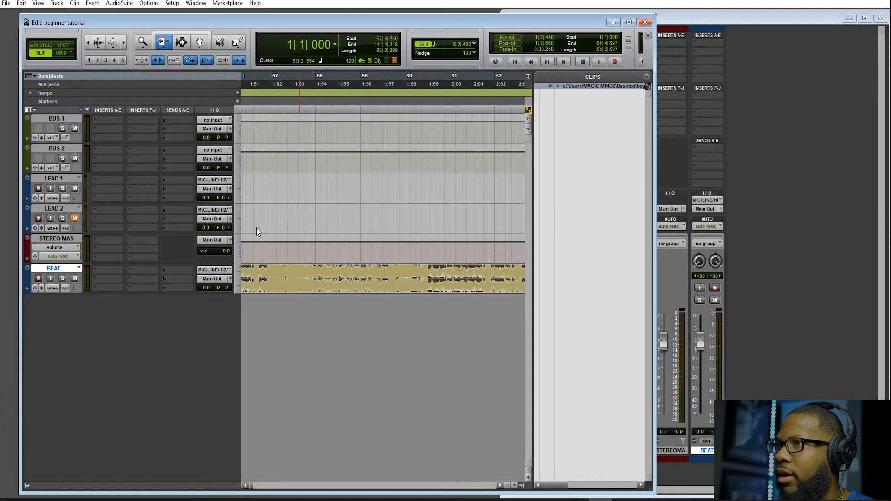
Place the beat clip from the Clips list on a new track below BEAT at about bar 24, and hide that track.
scroll(256, 227, "left", 15)
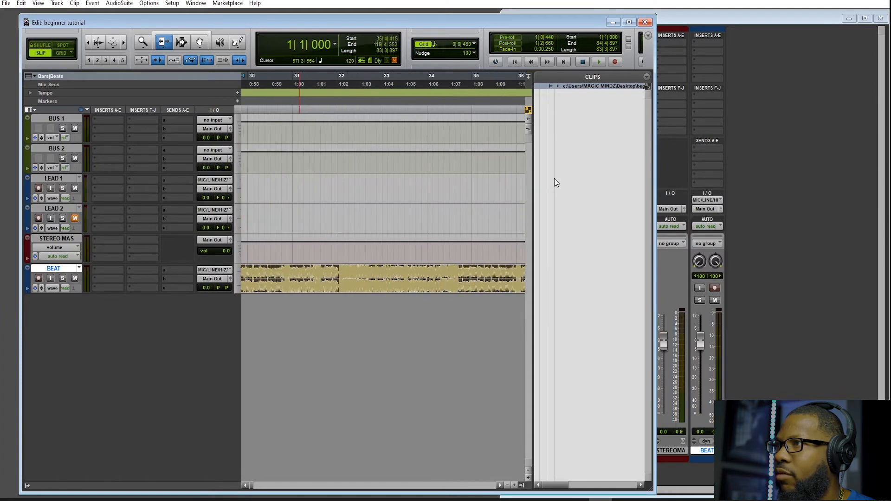
left_click_drag(745, 79, 288, 360)
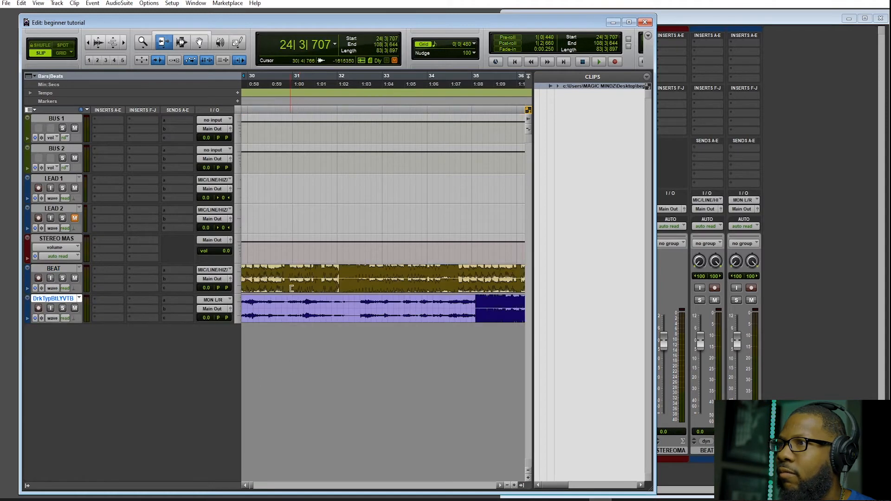
right_click(51, 303)
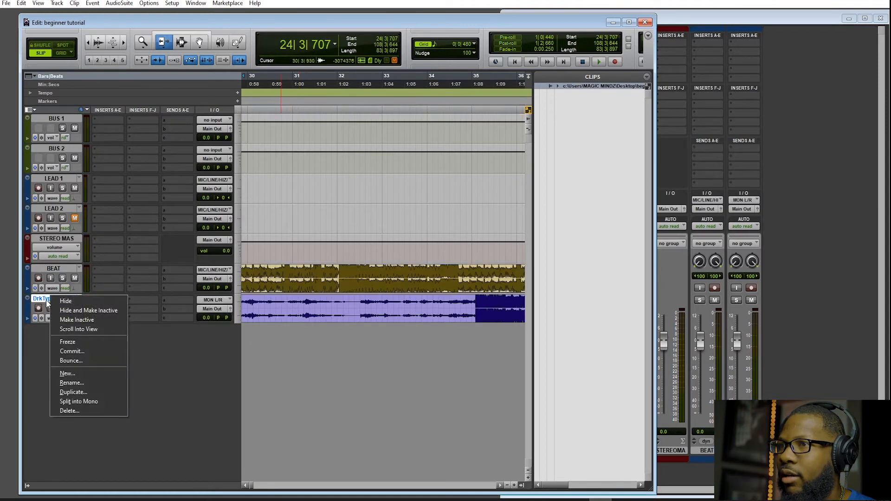
left_click(68, 303)
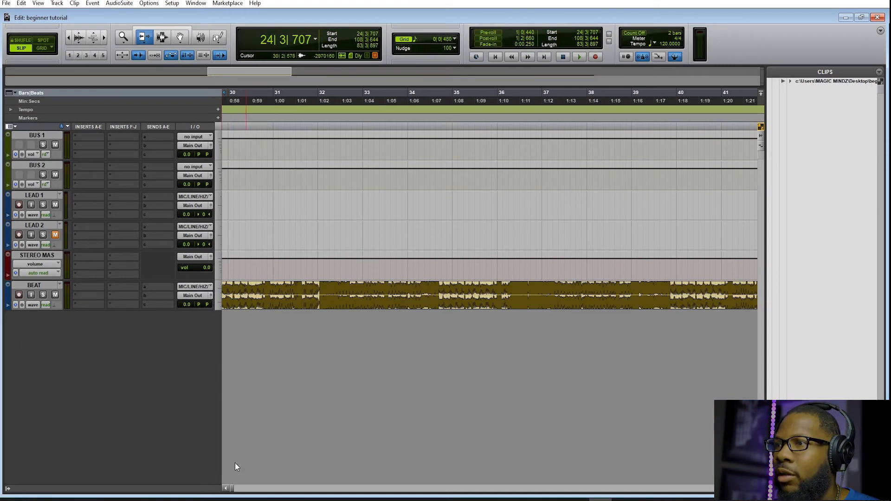
Play the beat from bar 1 and again from about bar 11 to check its level on the meters.
left_click_drag(234, 487, 224, 490)
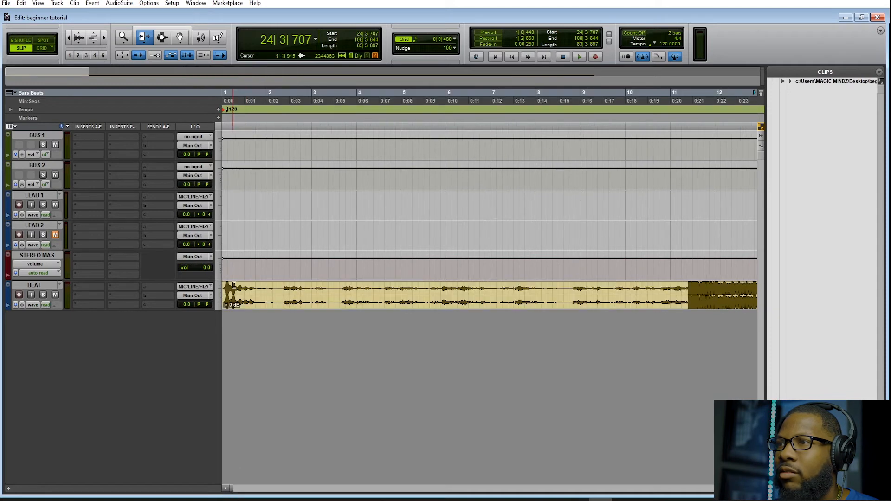
left_click(230, 97)
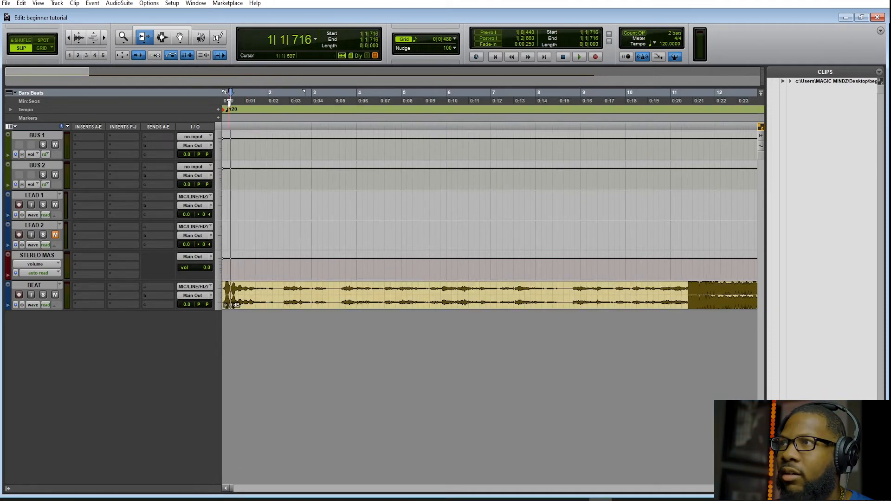
key("space")
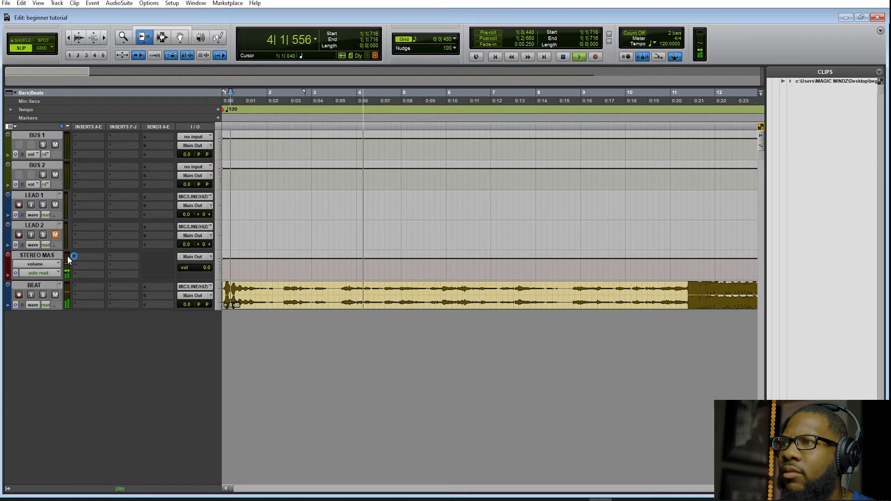
left_click(675, 99)
key("space")
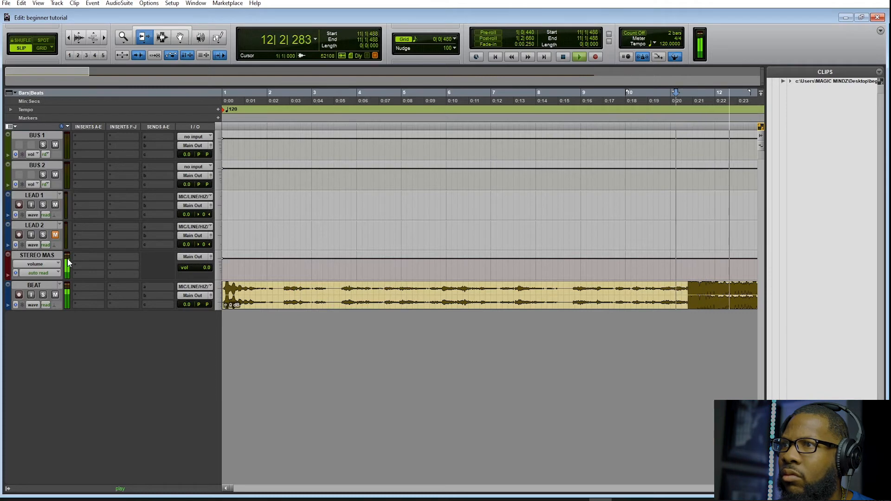
key("space")
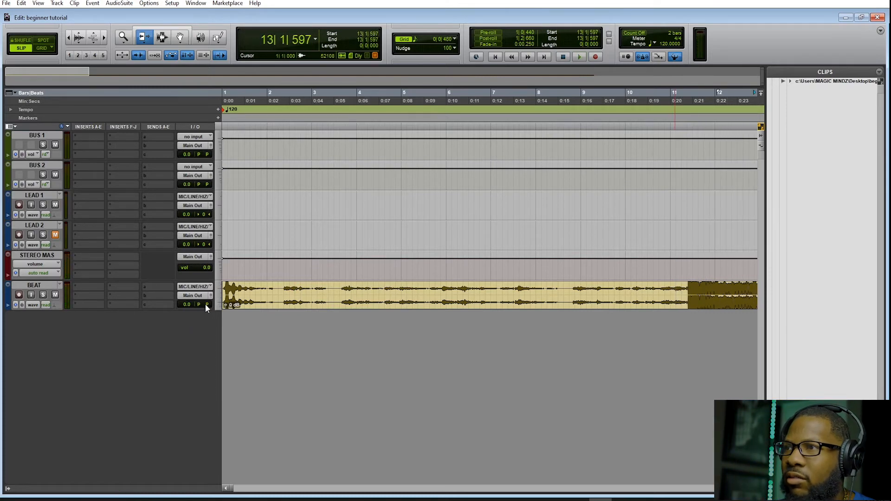
Lower the beat clip's gain to about -12.3 dB and play it back from about bar 10.
left_click_drag(224, 306, 227, 310)
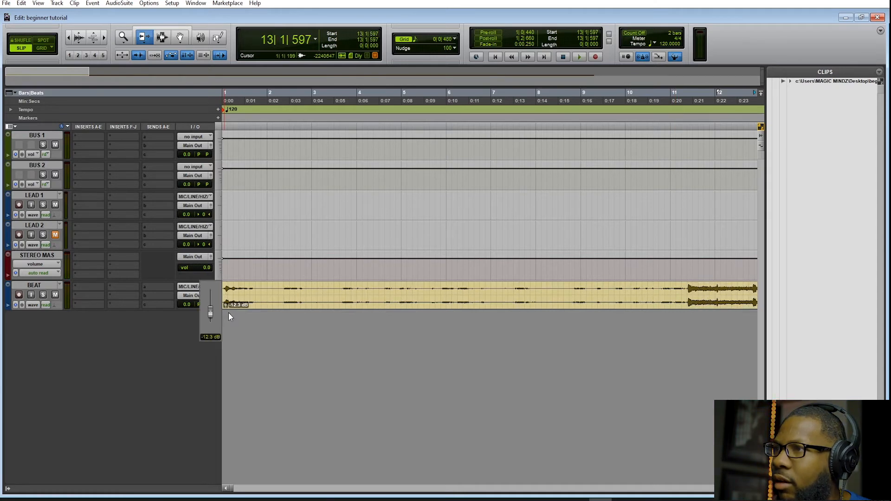
left_click_drag(228, 311, 228, 311)
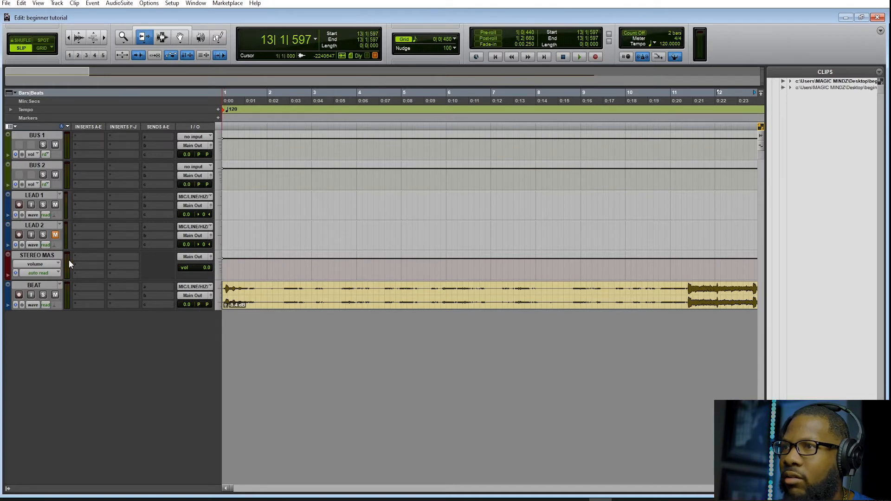
left_click(659, 98)
key("space")
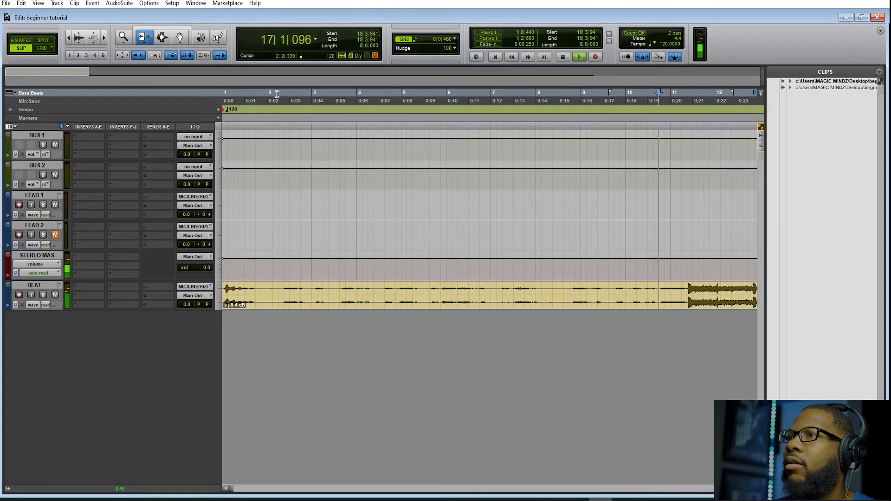
key("space")
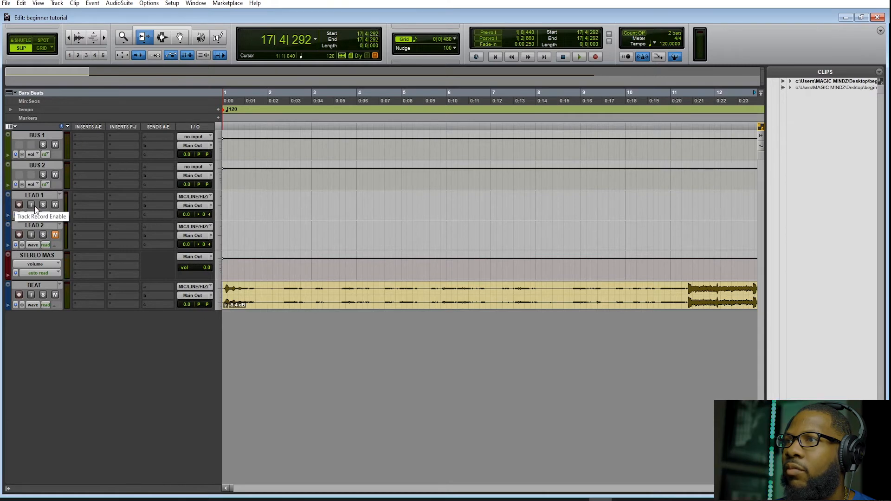
Examine the interface inputs available for the LEAD 1 track and leave its input as it is.
left_click(188, 196)
mouse_move(210, 212)
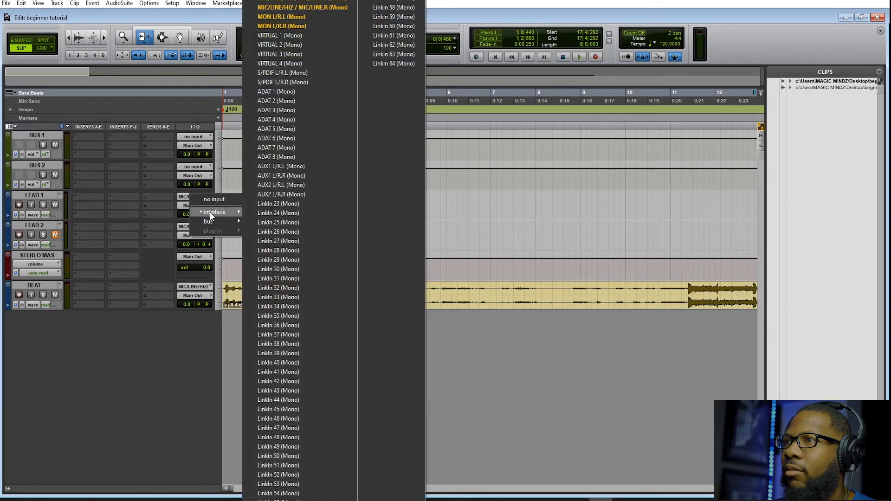
left_click(520, 18)
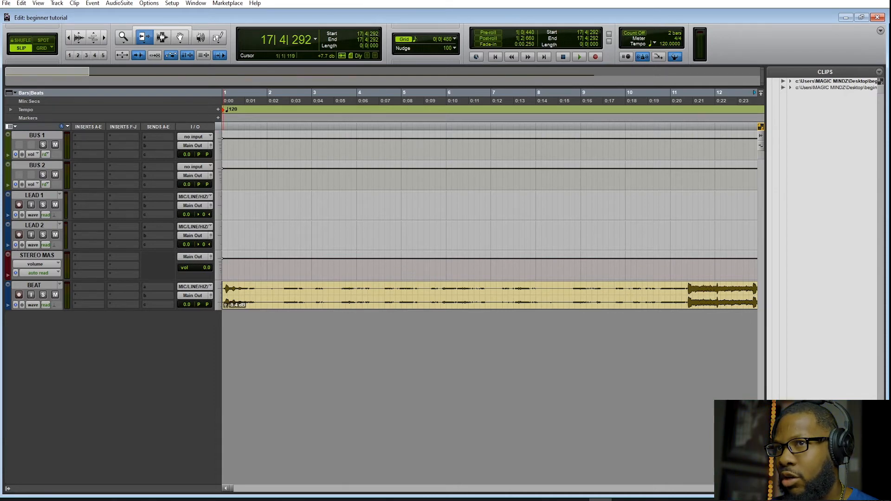
Show the floating Transport window and place it over the lower part of the track area.
key("ctrl+KP_1")
left_click_drag(508, 240, 687, 170)
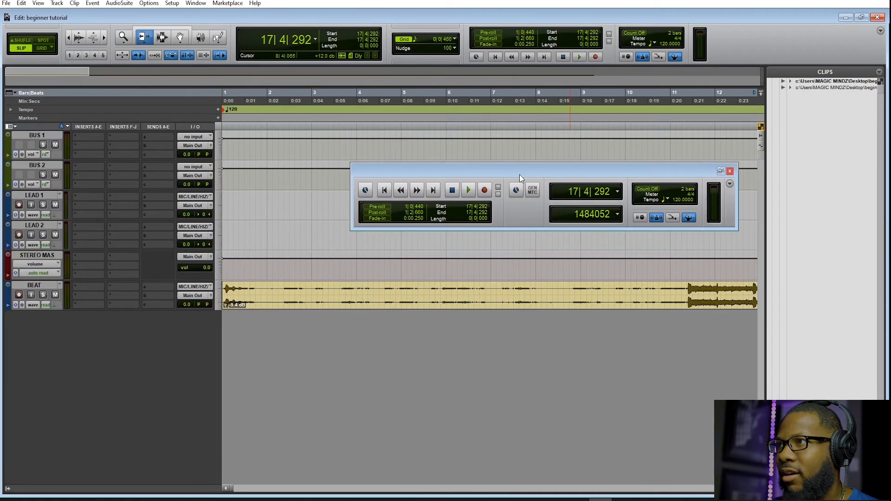
left_click_drag(519, 174, 531, 237)
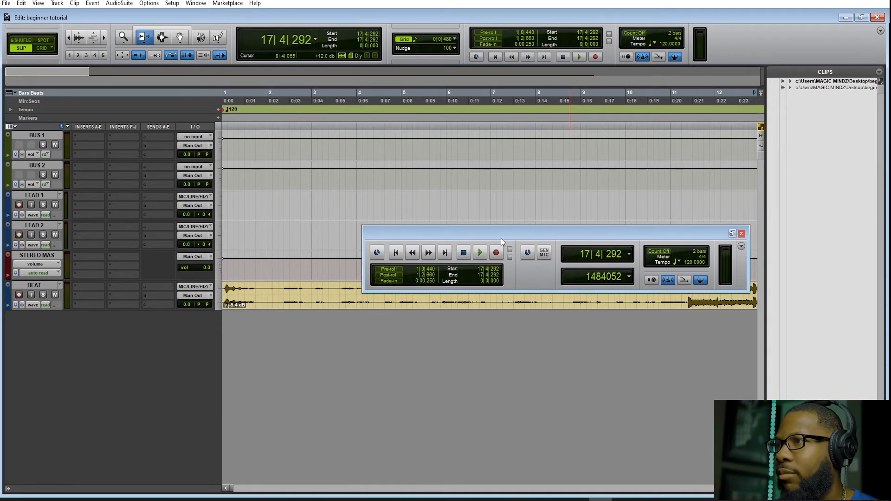
left_click_drag(500, 238, 497, 260)
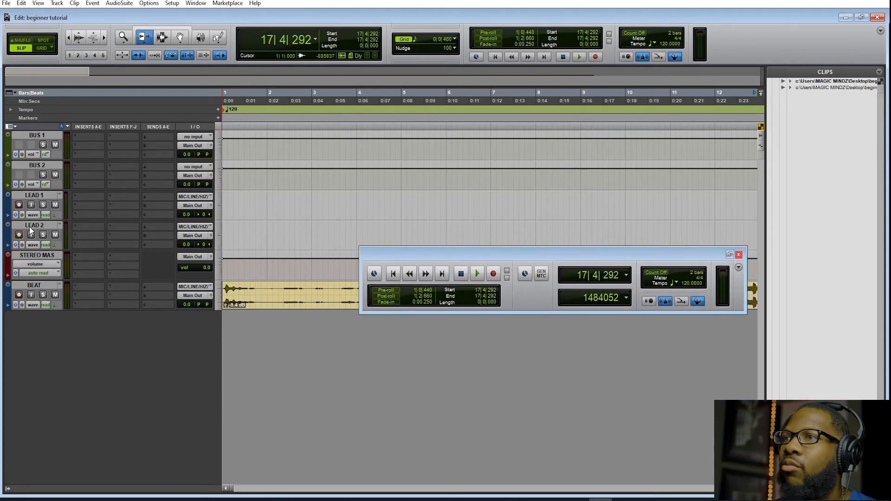
Record-enable LEAD 1, keep its current interface input, and record a vocal take from about bar 6.
left_click(43, 195)
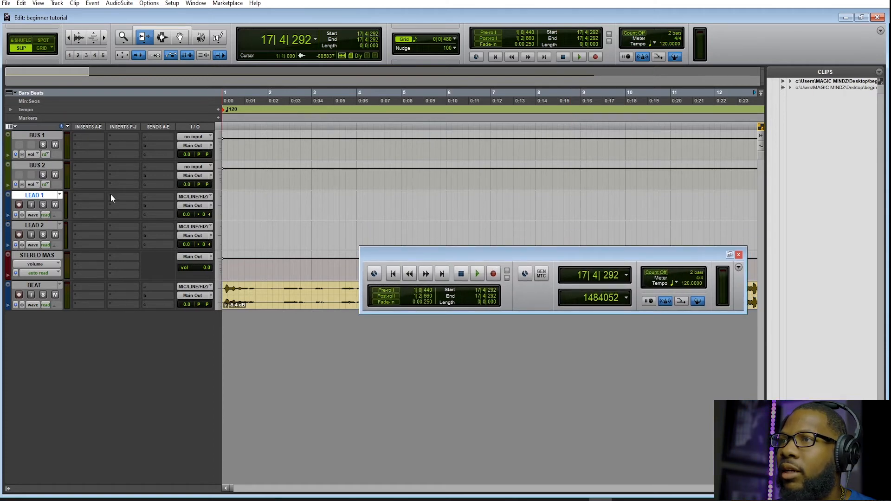
left_click(18, 205)
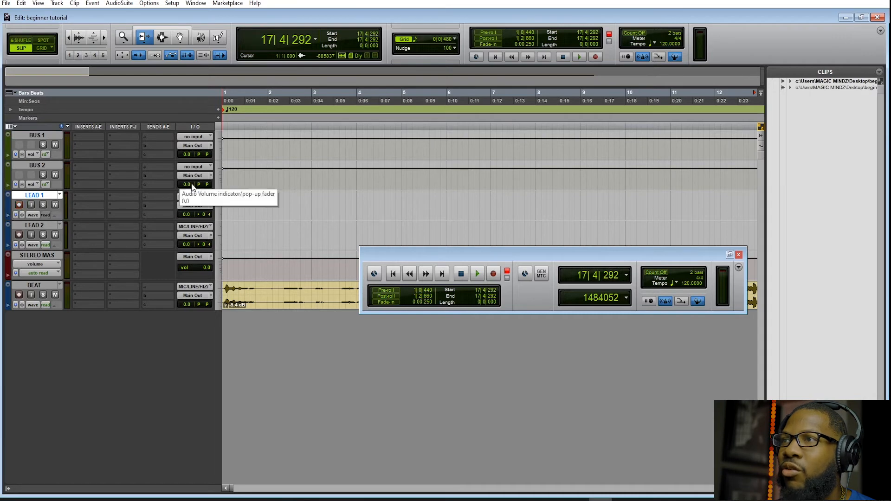
left_click(199, 198)
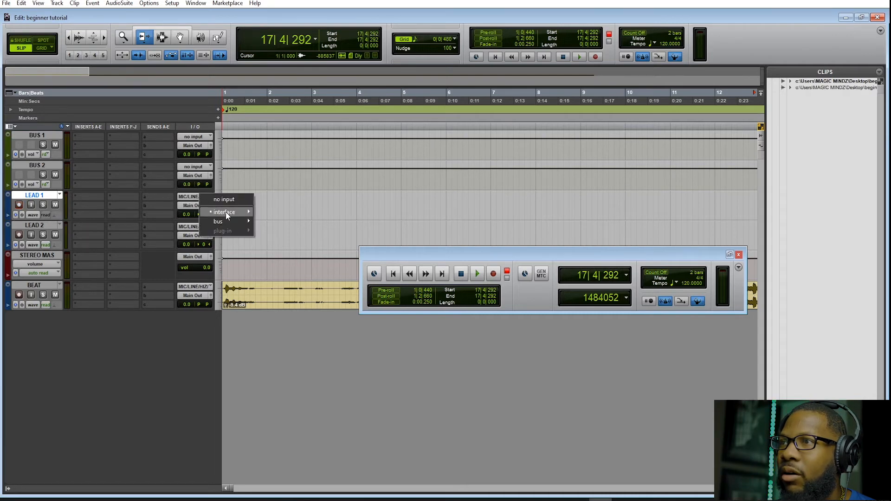
mouse_move(226, 211)
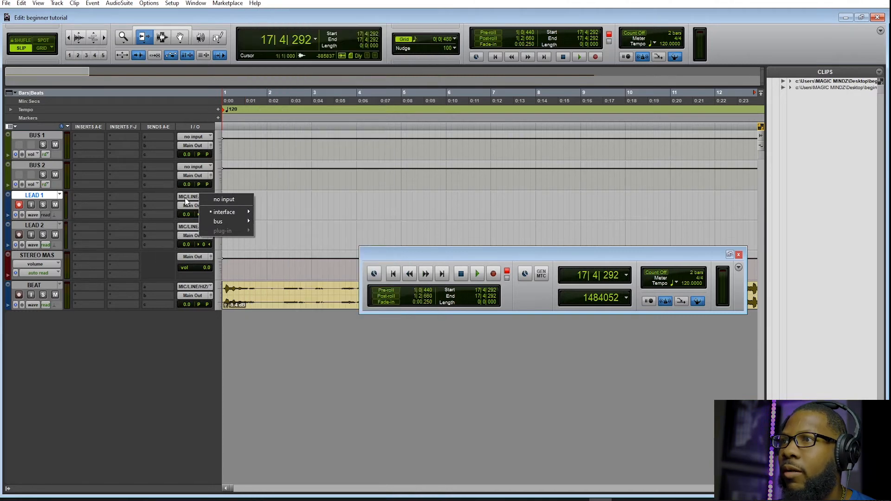
mouse_move(204, 213)
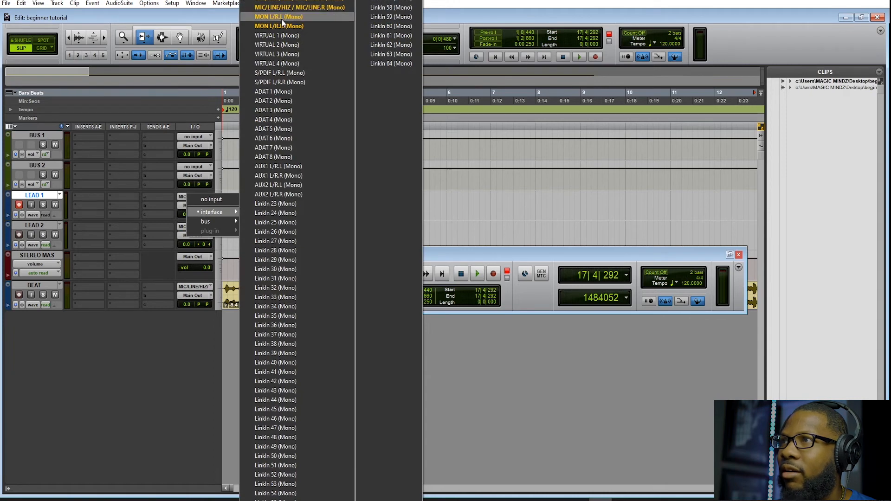
key("Escape")
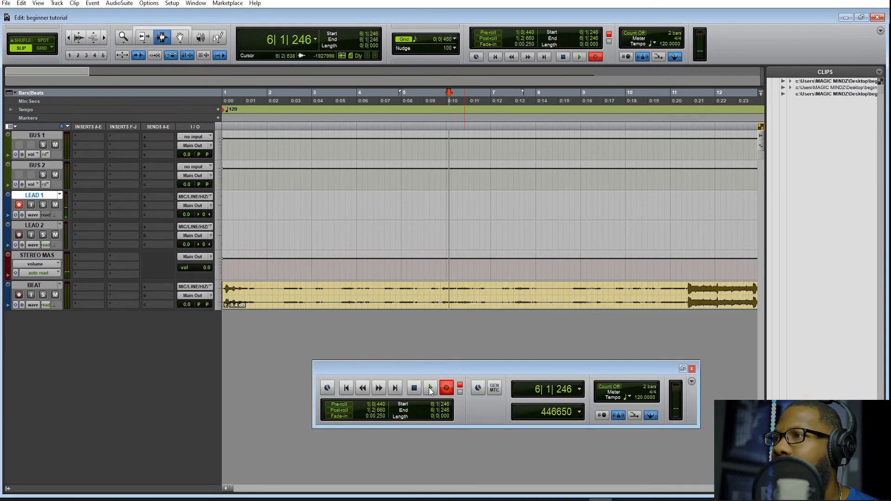
left_click(429, 388)
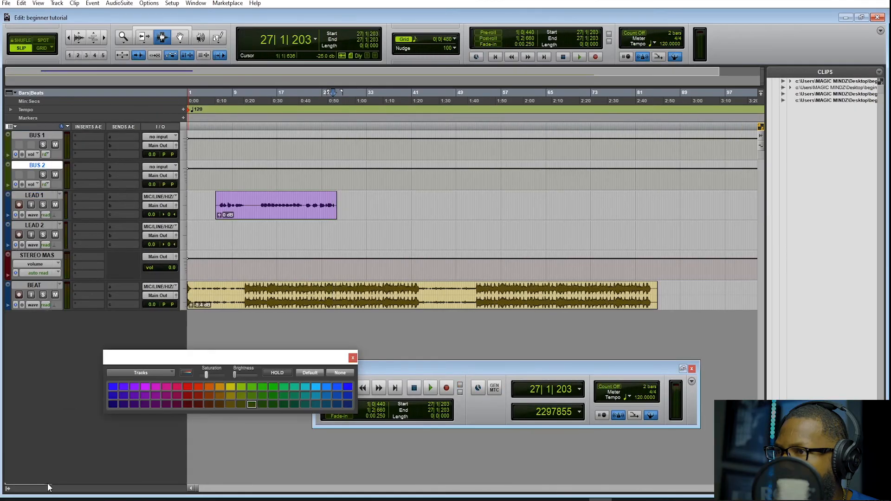
Show the track list, widen it, and make the hidden DrakeTypeBet track inactive.
left_click(7, 488)
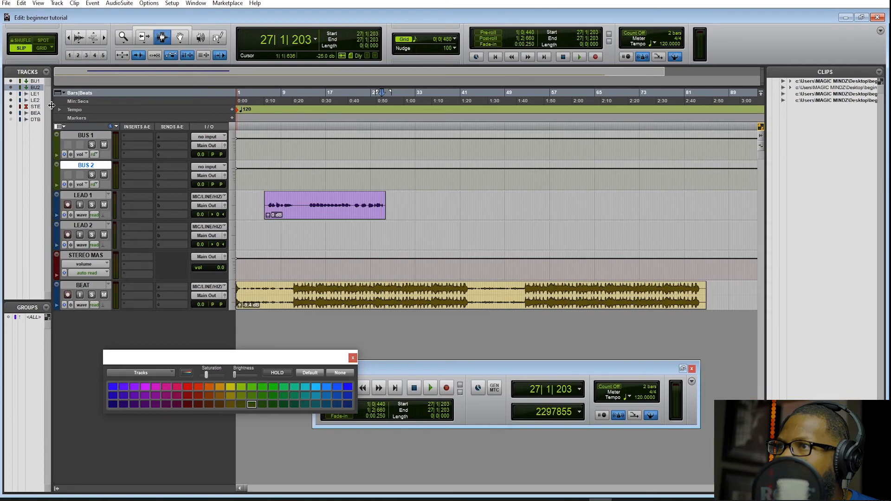
left_click_drag(102, 114, 102, 114)
left_click(37, 119)
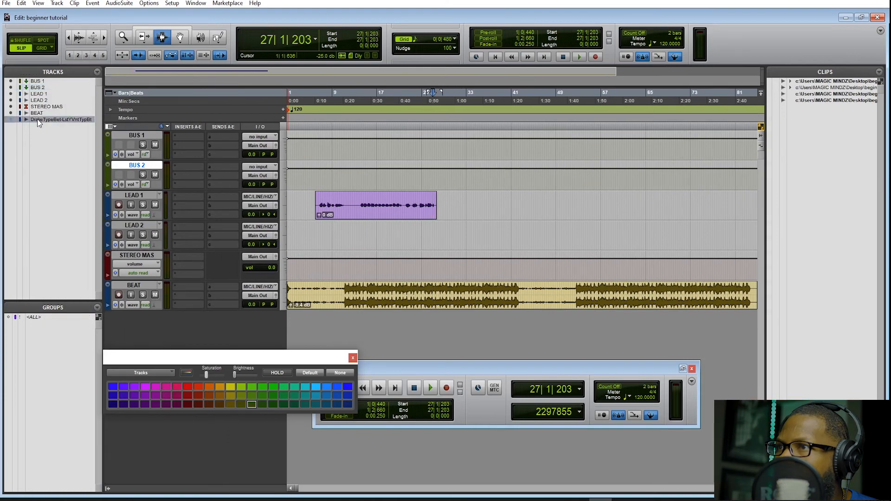
right_click(37, 119)
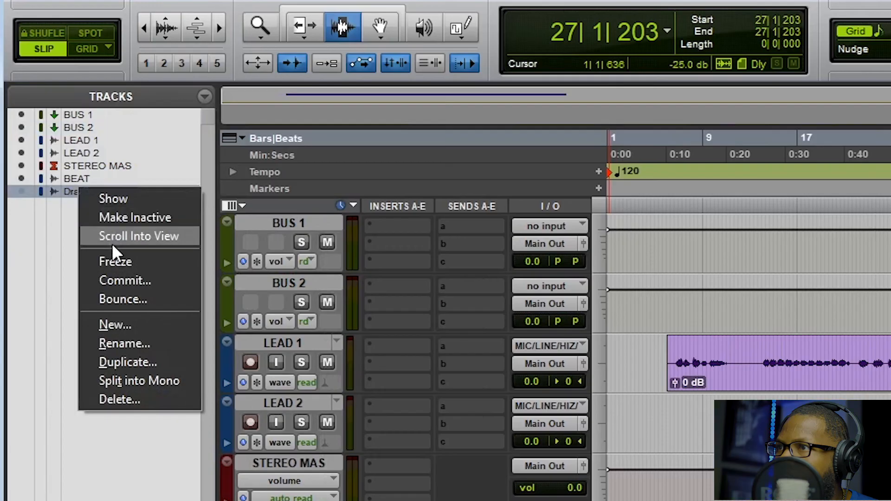
left_click(125, 217)
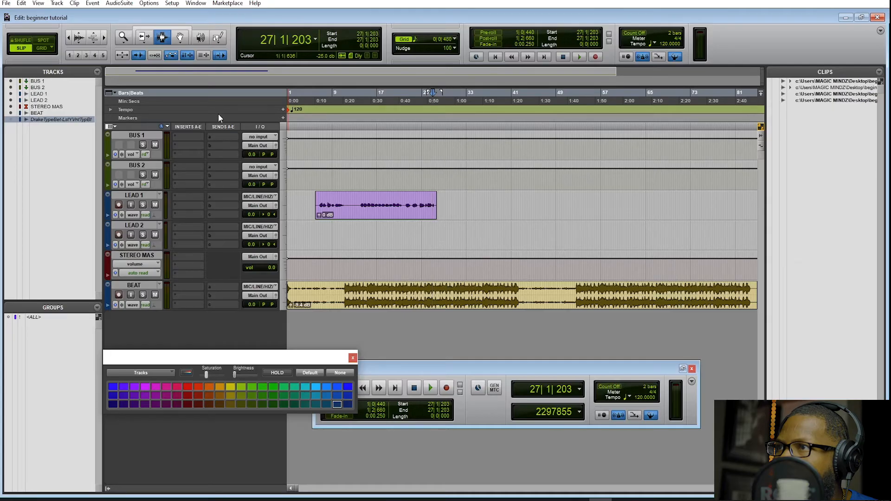
Play the recorded vocal with the beat from about bar 21 and again from about bar 25.
left_click(399, 103)
key("space")
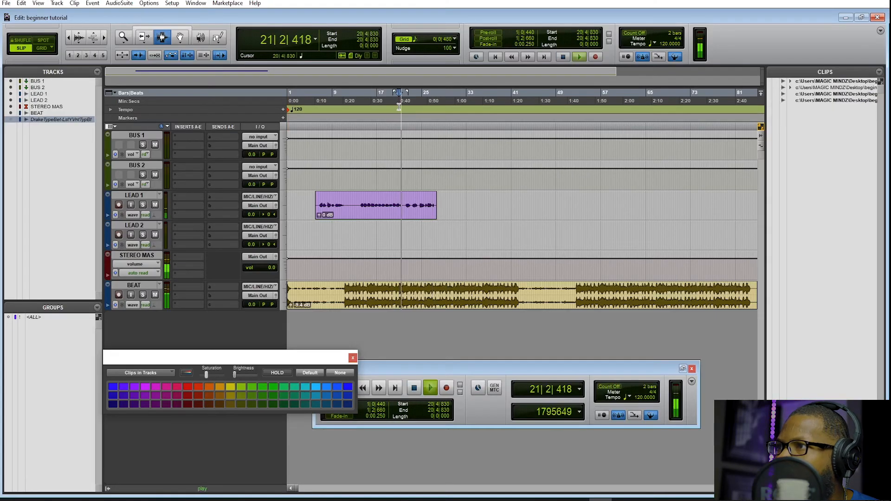
left_click(422, 105)
key("space")
left_click(422, 106)
key("space")
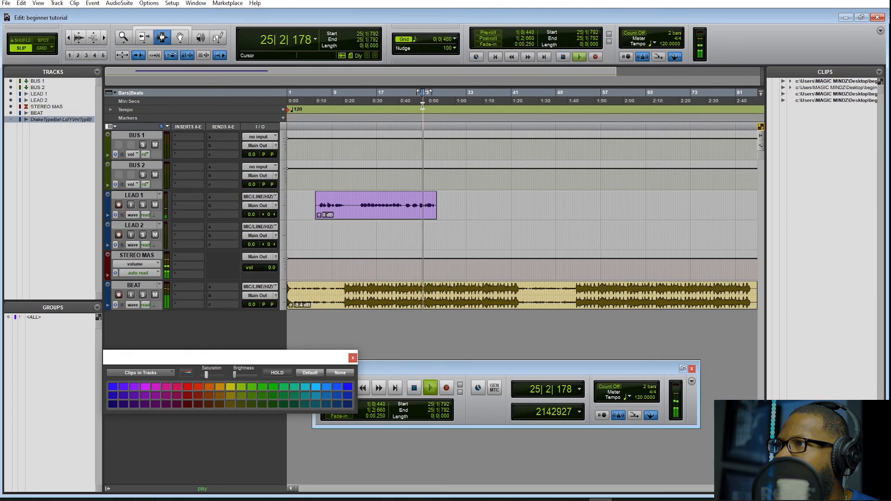
key("space")
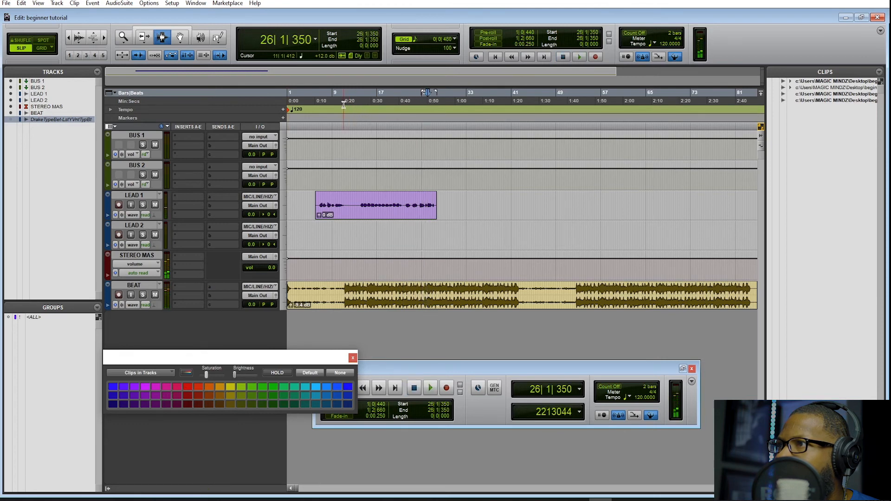
Narrow the track list and play the session from about bar 12.
left_click(353, 103)
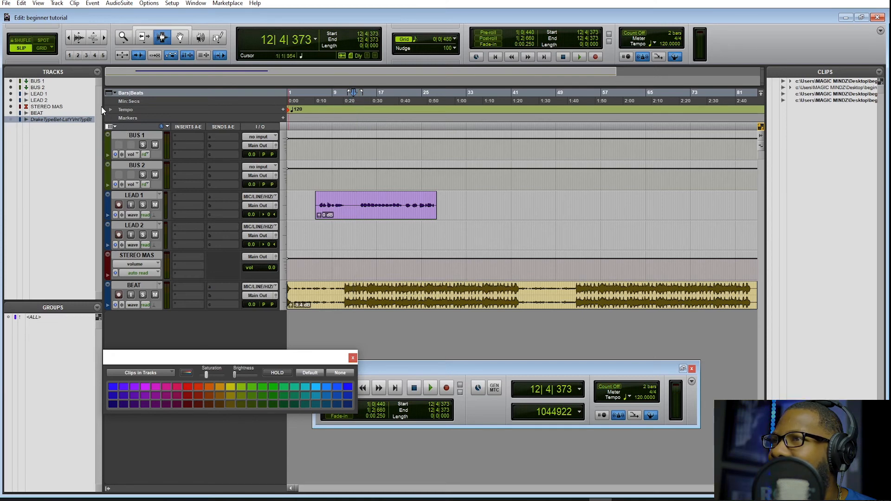
left_click_drag(103, 103, 51, 106)
key("space")
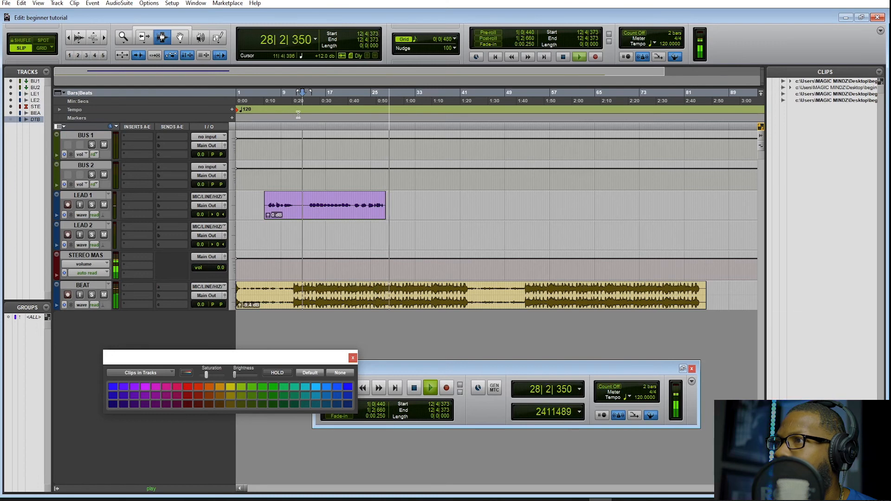
key("space")
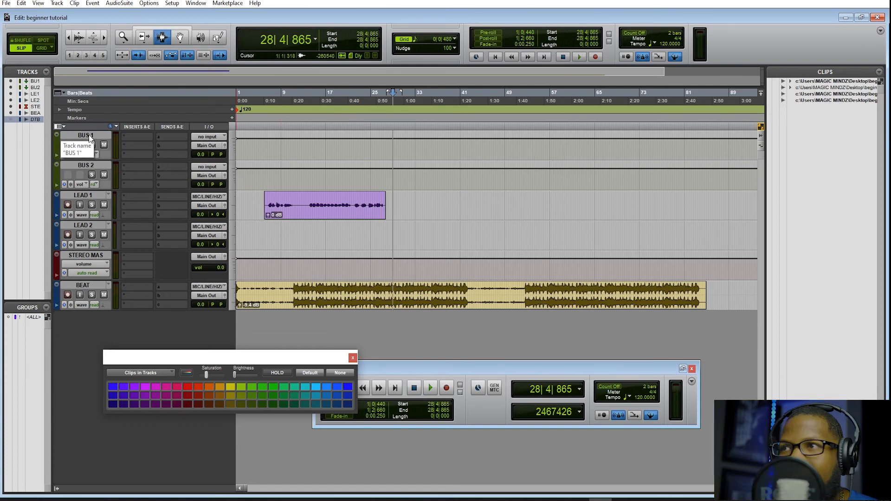
Set the input of BUS 1 to the stereo bus LEADS.
left_click(210, 136)
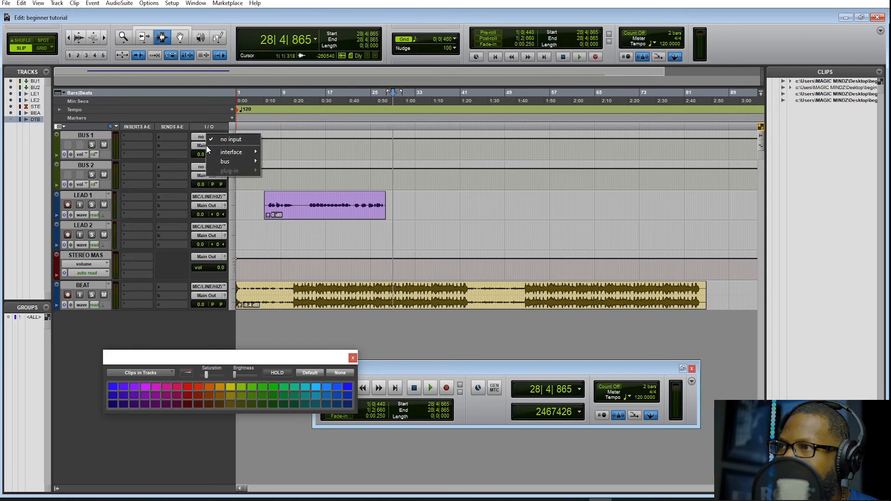
left_click(196, 142)
left_click(197, 139)
mouse_move(216, 160)
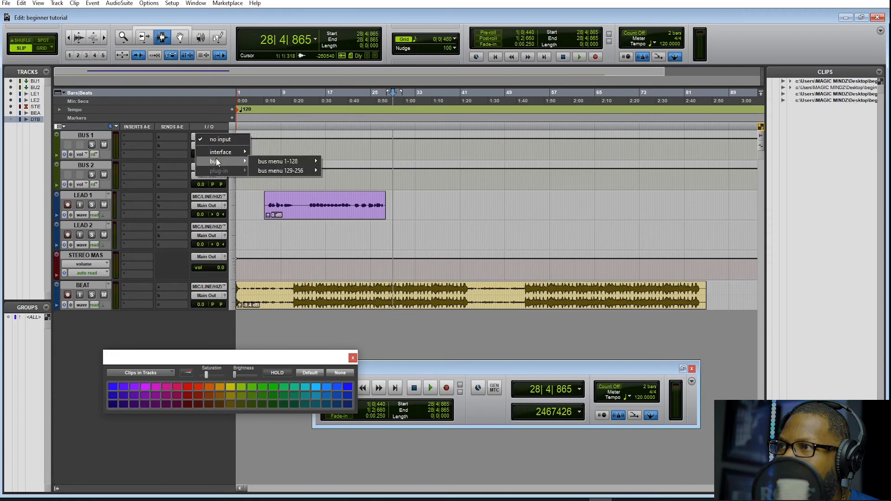
mouse_move(272, 163)
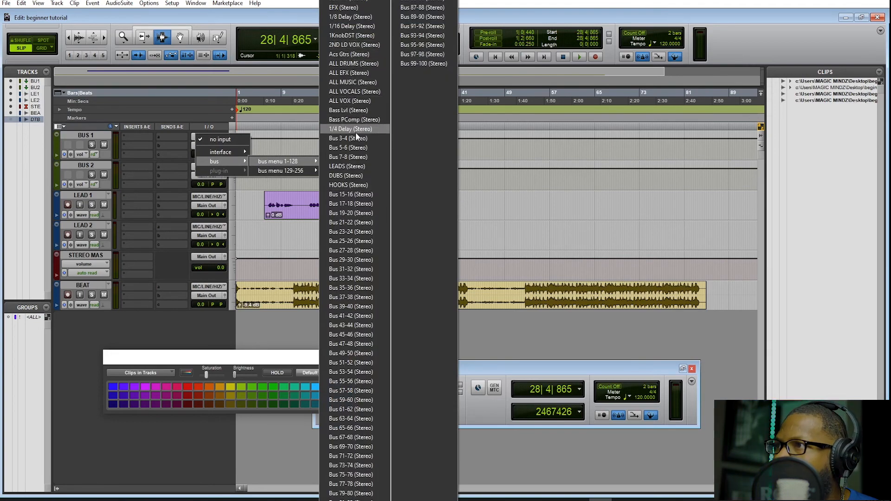
left_click(354, 166)
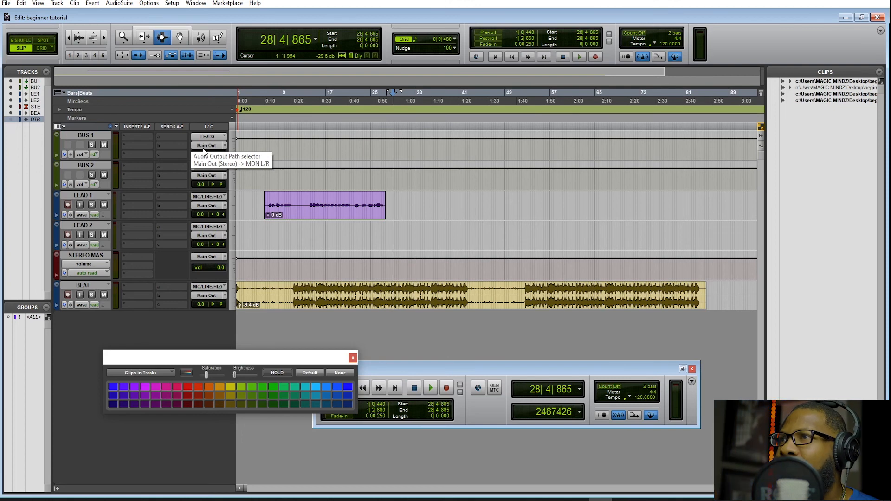
Route the output of LEAD 1 to the LEADS bus.
left_click(204, 205)
mouse_move(223, 230)
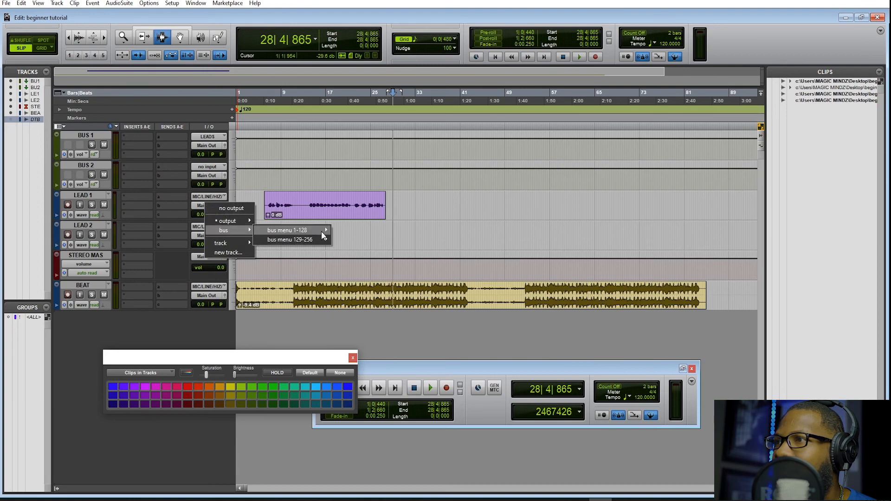
mouse_move(321, 231)
left_click(346, 279)
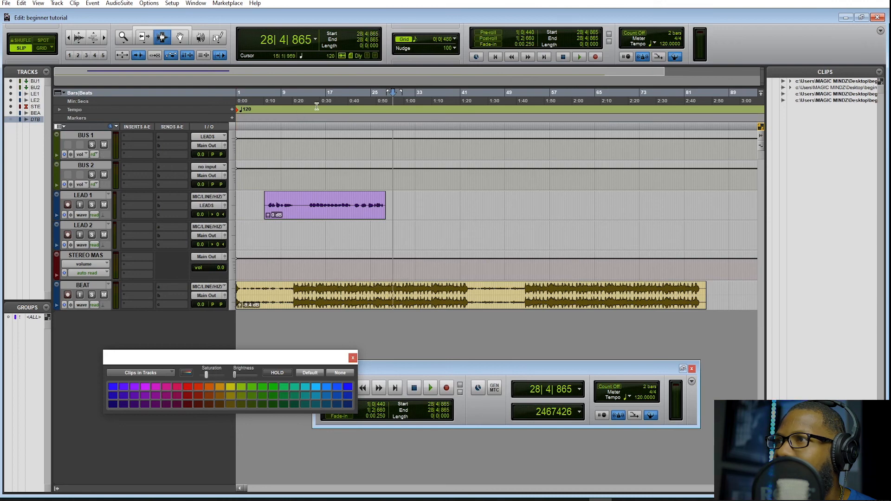
Check the routing by playing from about bar 21 while muting and unmuting BUS 1.
left_click(351, 99)
key("space")
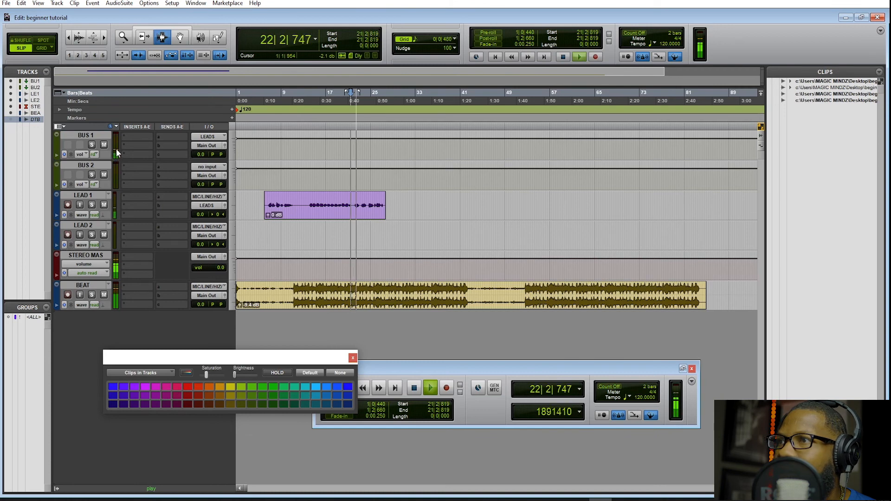
left_click(104, 145)
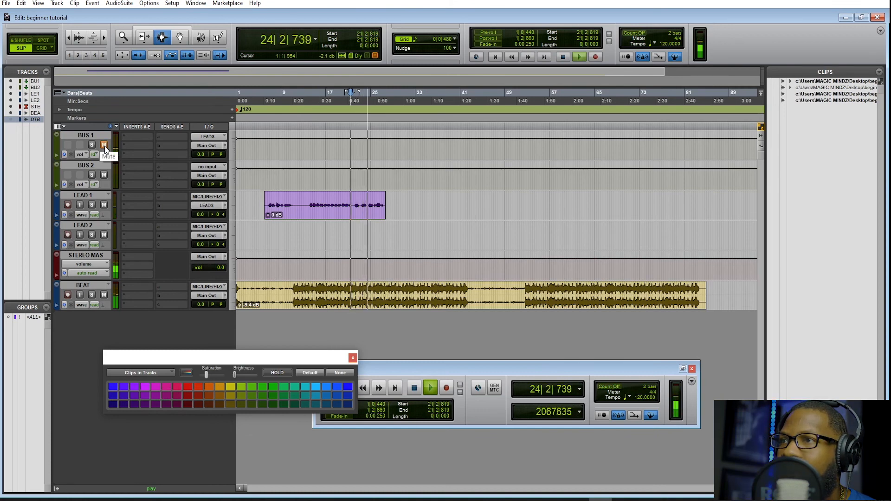
left_click(103, 145)
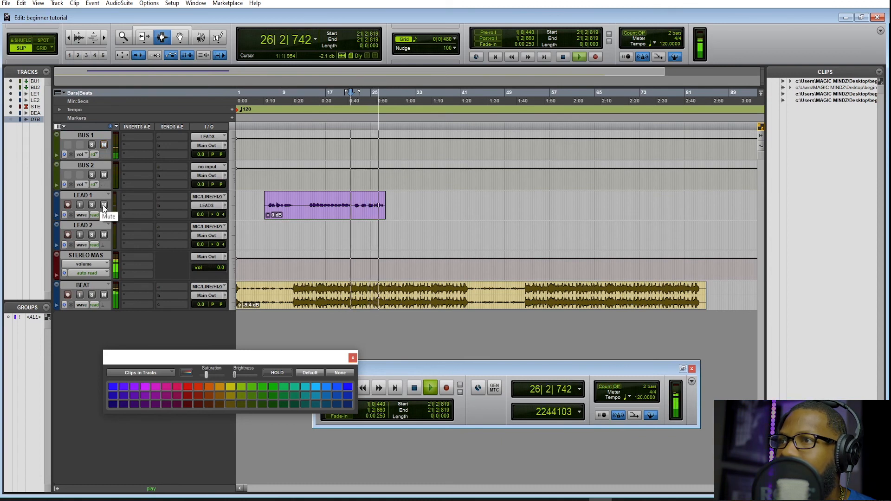
key("space")
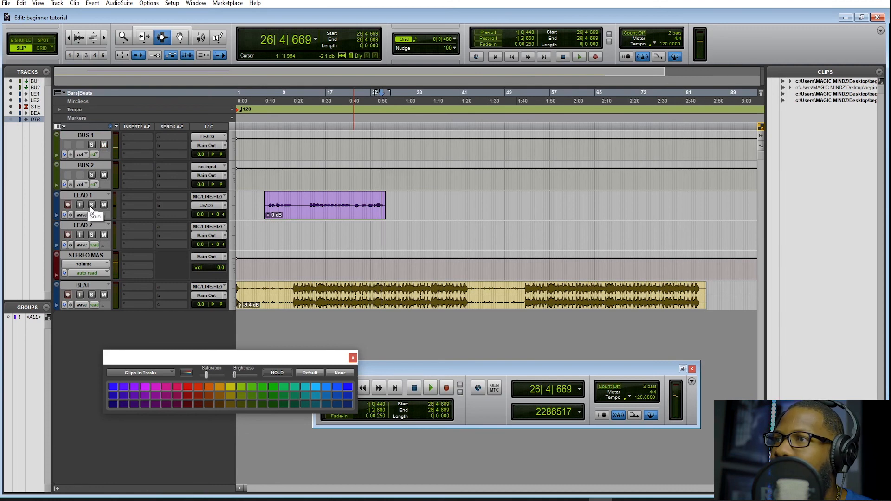
Make BUS 1 solo-safe and test it by soloing and unsoloing LEAD 1 during playback from about bar 21.
left_click(92, 144, "ctrl")
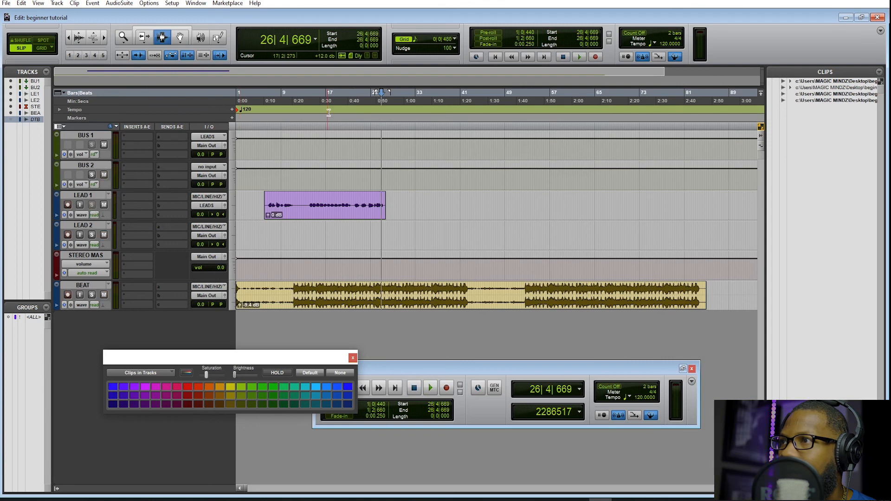
left_click(349, 115)
key("space")
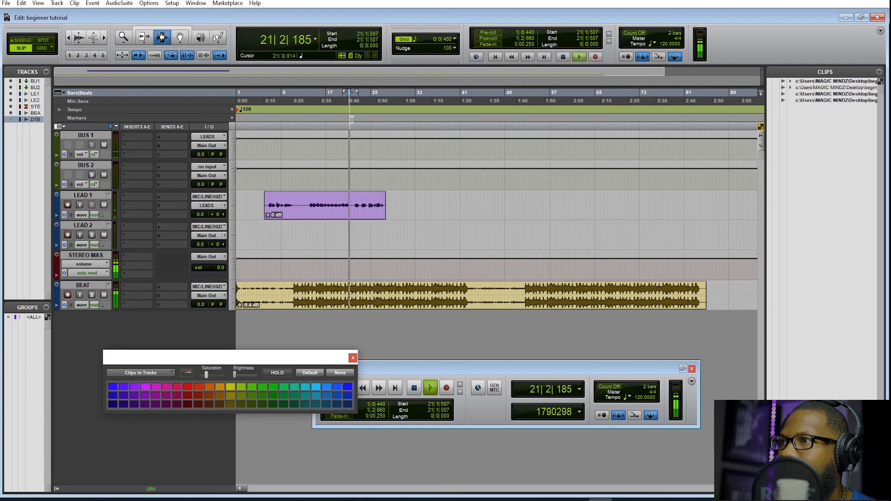
left_click(92, 205)
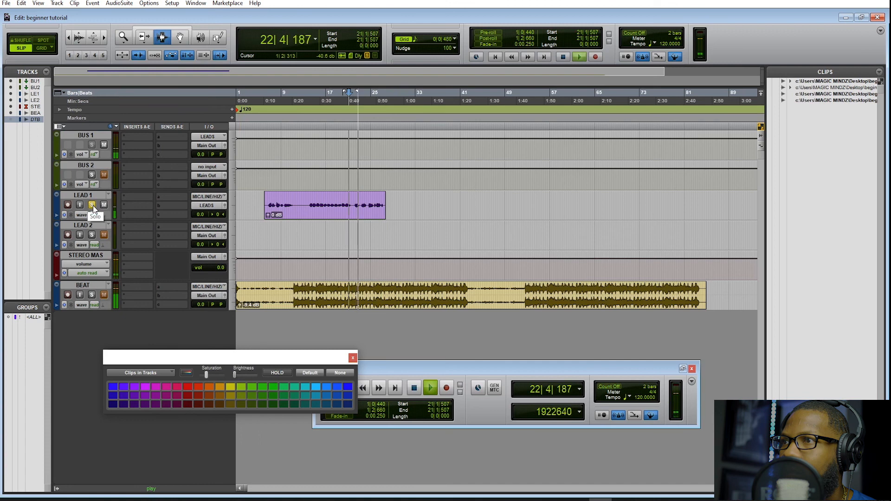
left_click(92, 205)
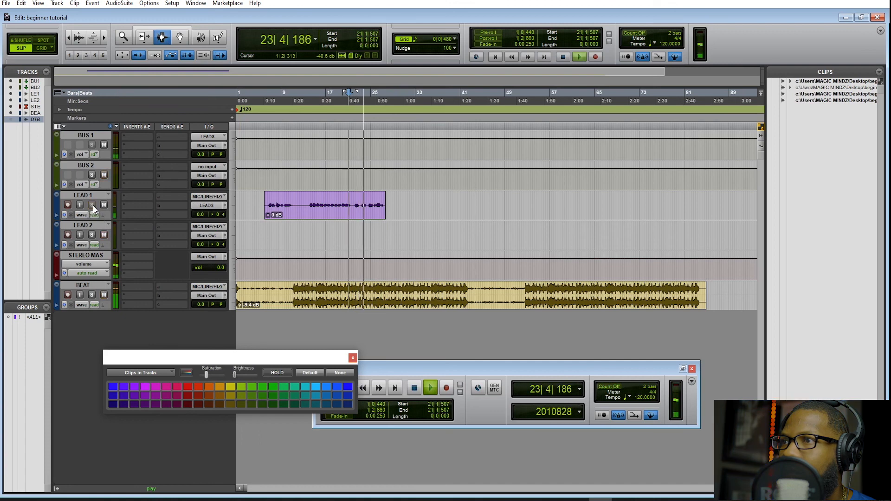
key("space")
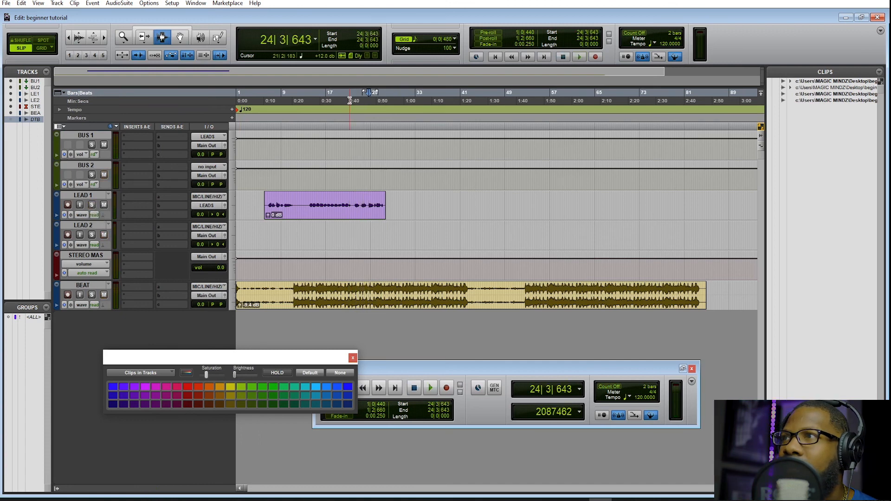
Play the vocal and beat from about bar 21, and again from about bar 14.
left_click(350, 100)
key("space")
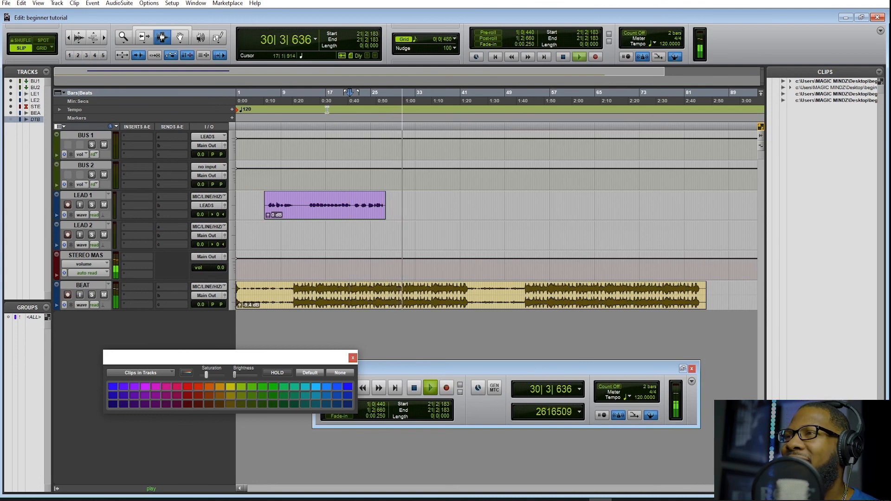
left_click(315, 101)
key("space")
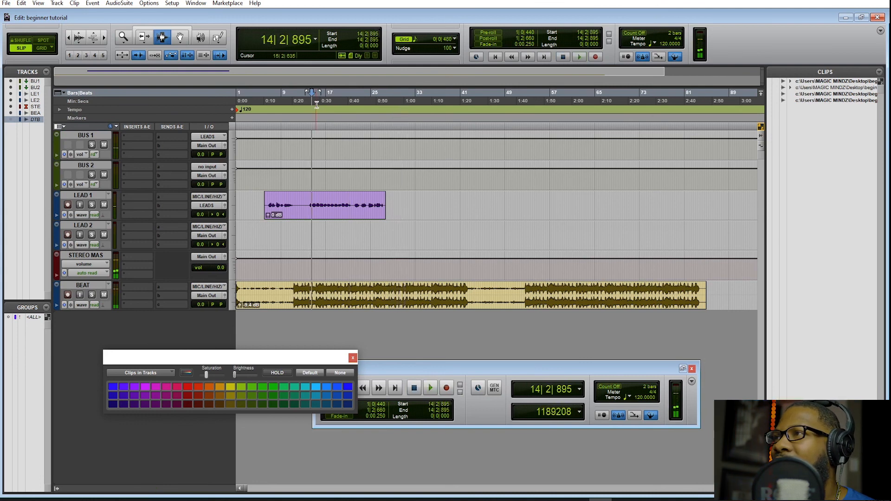